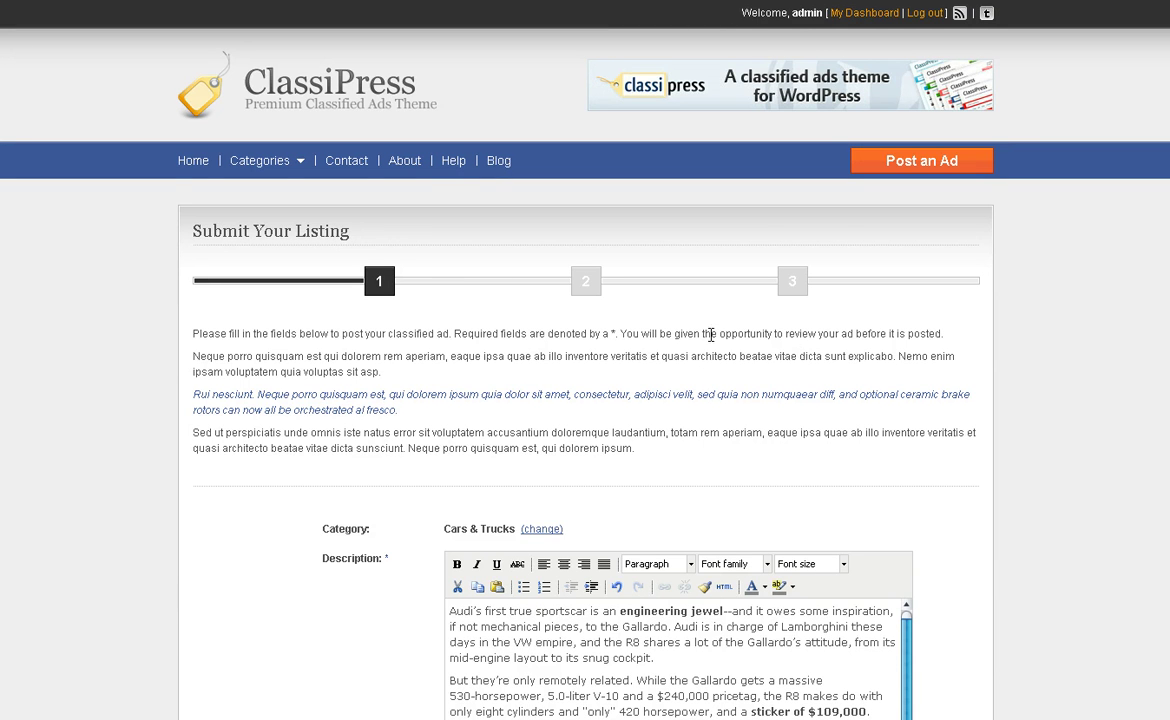
# Choose the '90 days for only $10' ad package for the Audi R8 listing.
pyautogui.scroll(-1, 917, 336)
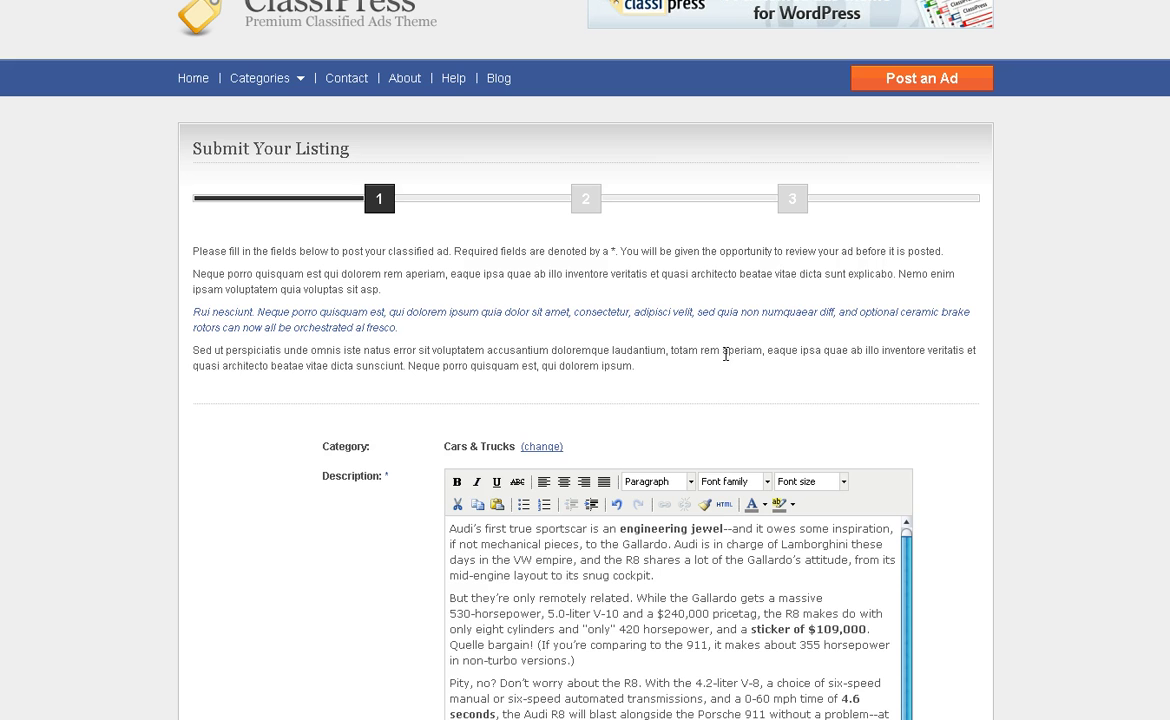
pyautogui.scroll(-3, 965, 315)
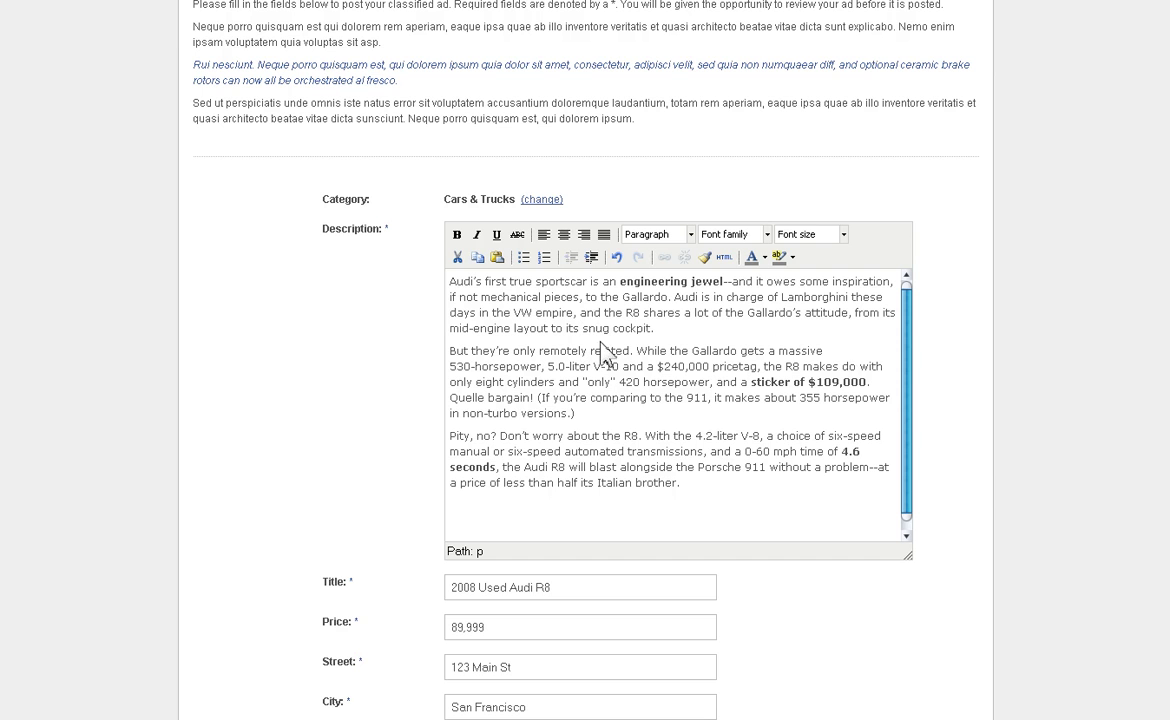
pyautogui.scroll(-4, 790, 354)
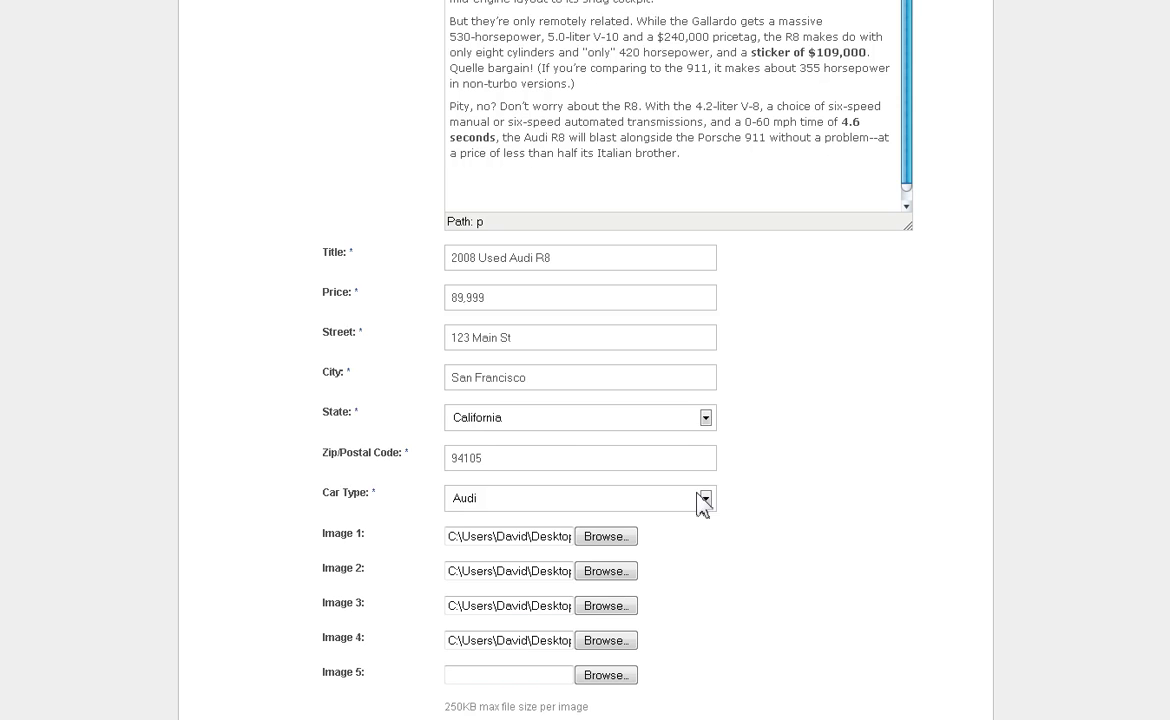
pyautogui.scroll(-1, 760, 440)
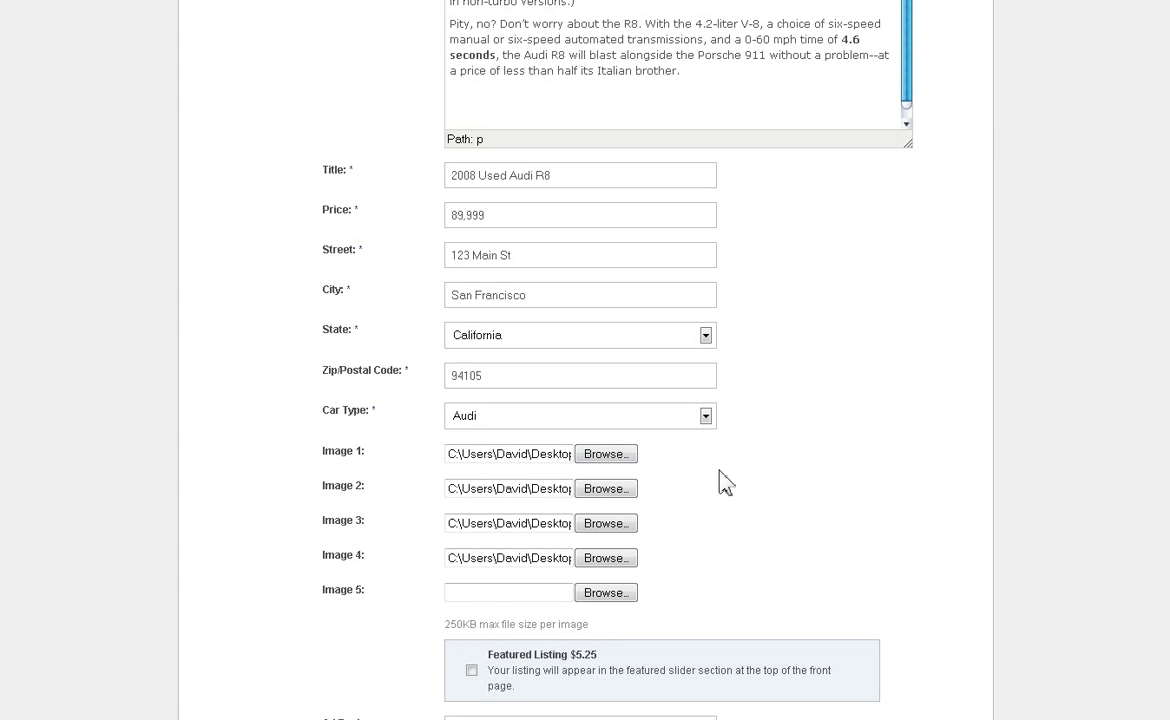
pyautogui.scroll(-3, 760, 465)
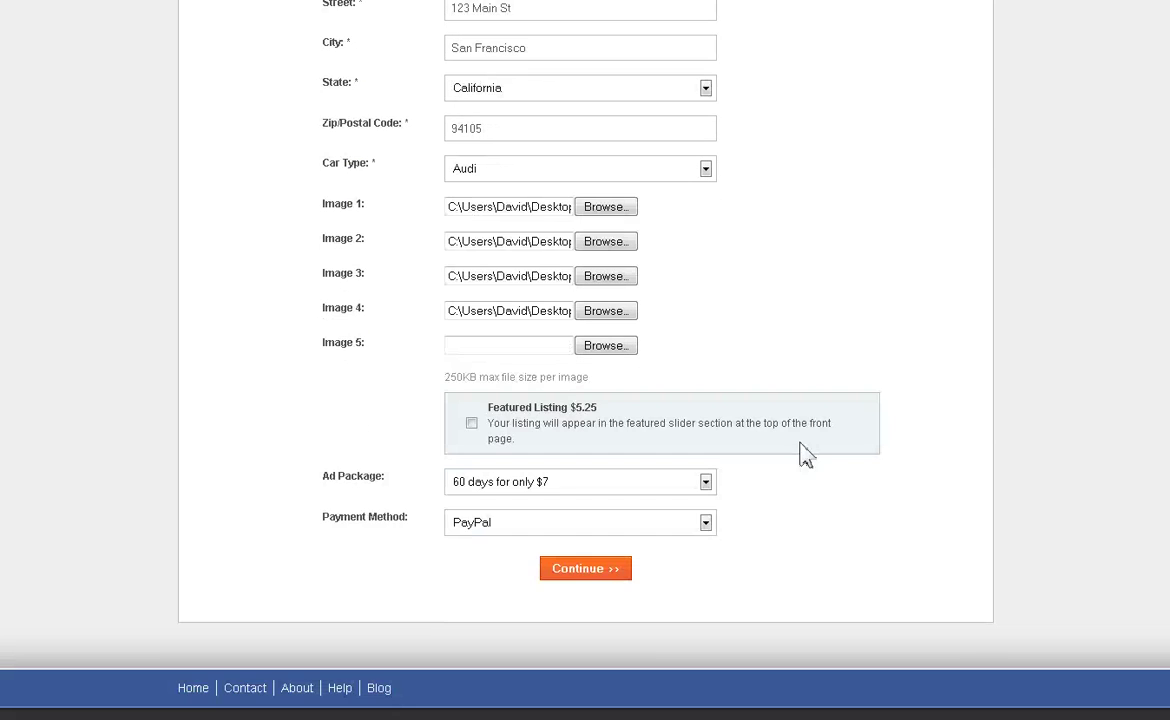
pyautogui.click(706, 482)
pyautogui.click(601, 519)
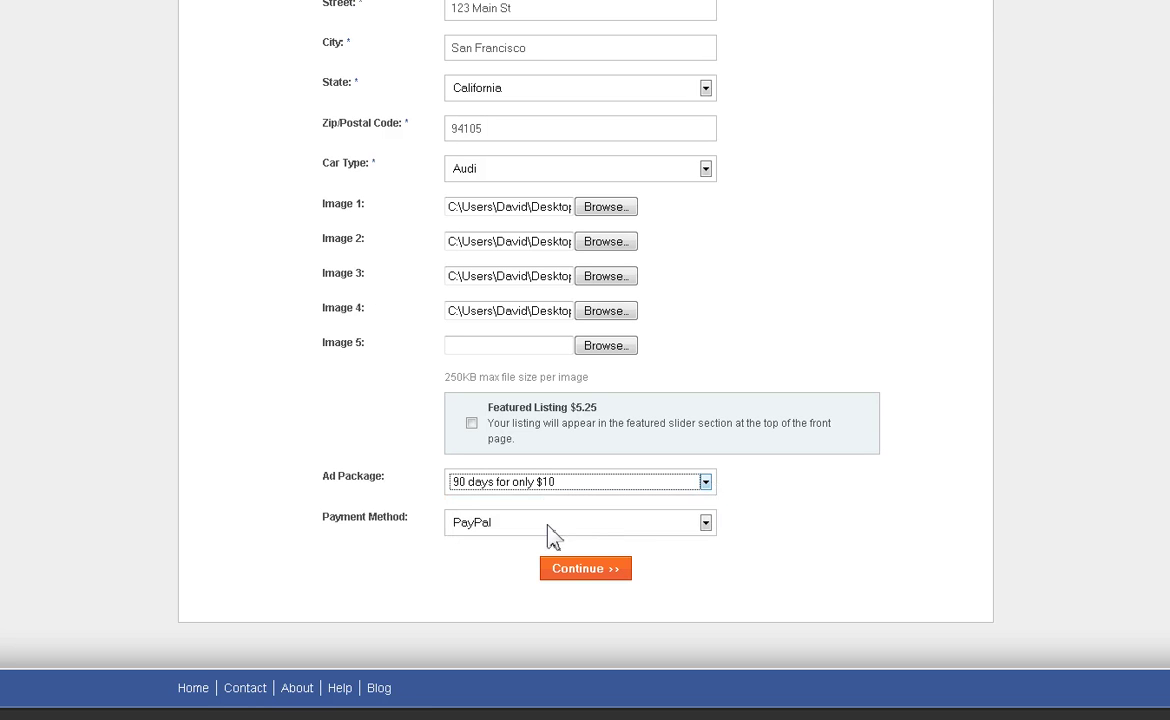
# Mark the ad as a Featured Listing and continue to the review step.
pyautogui.click(576, 576)
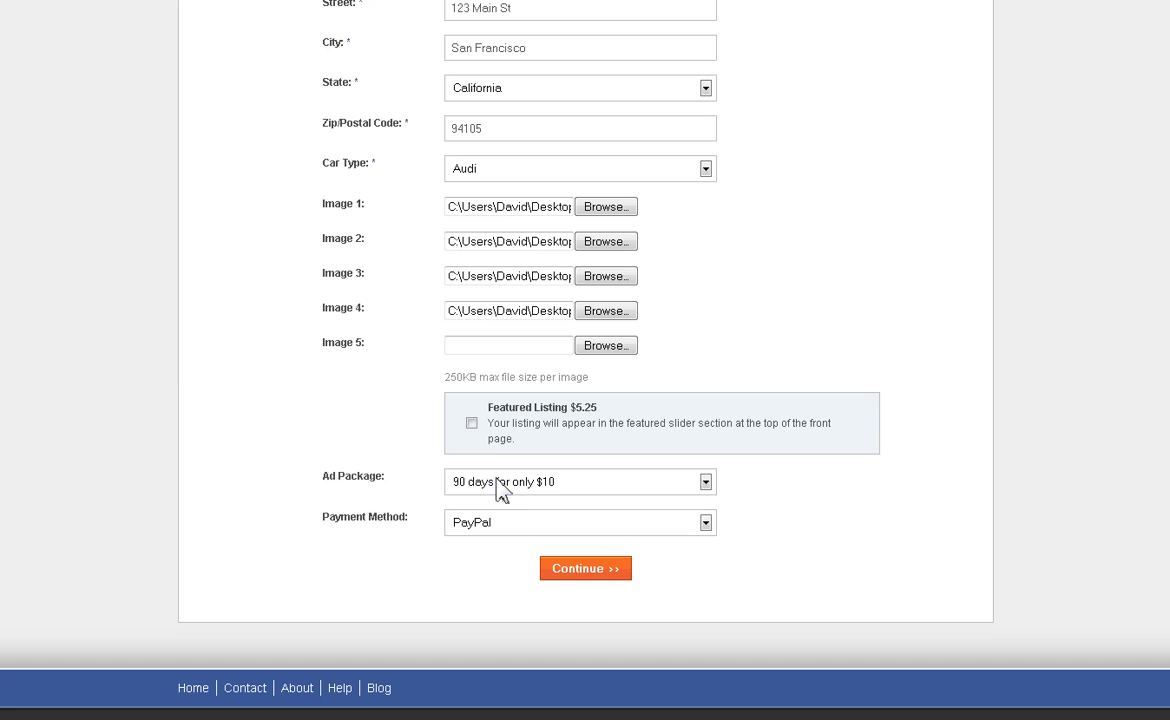
pyautogui.click(471, 423)
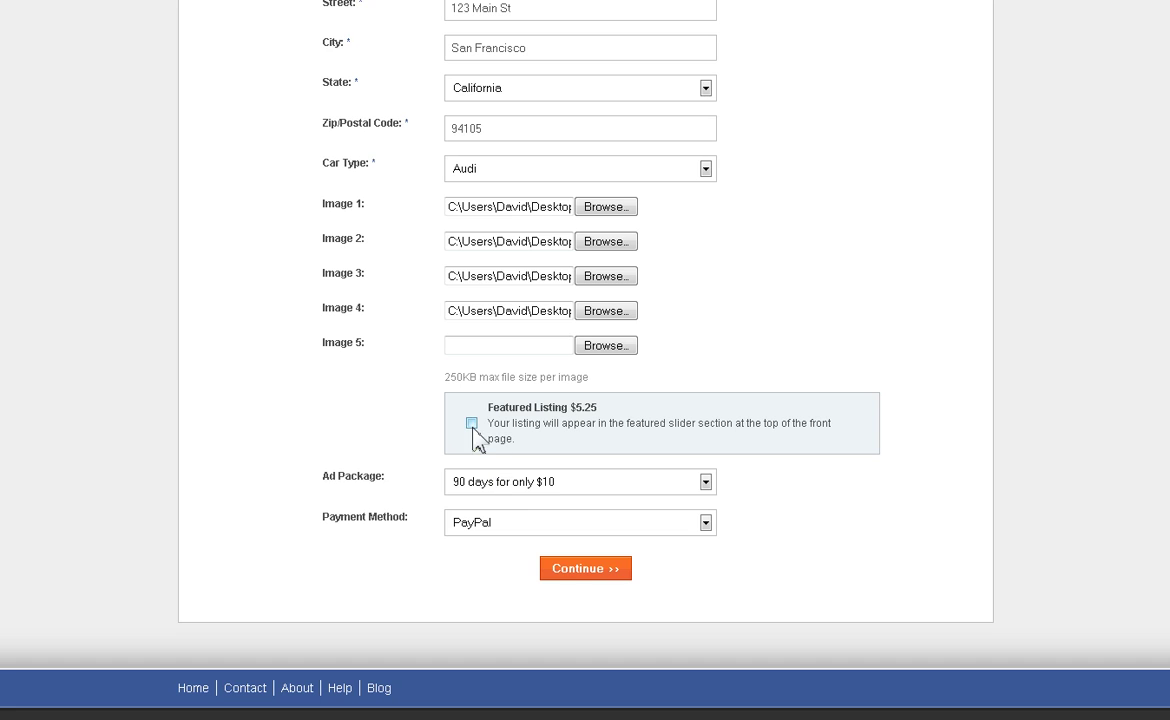
pyautogui.click(578, 574)
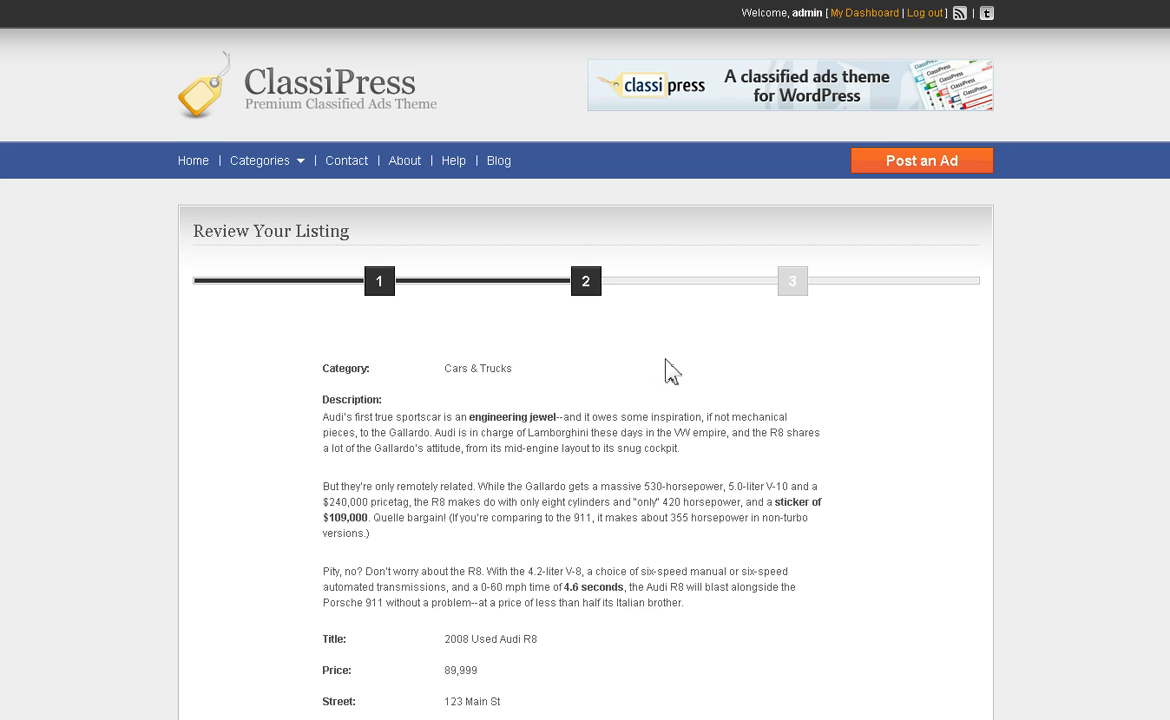
pyautogui.scroll(-3, 660, 365)
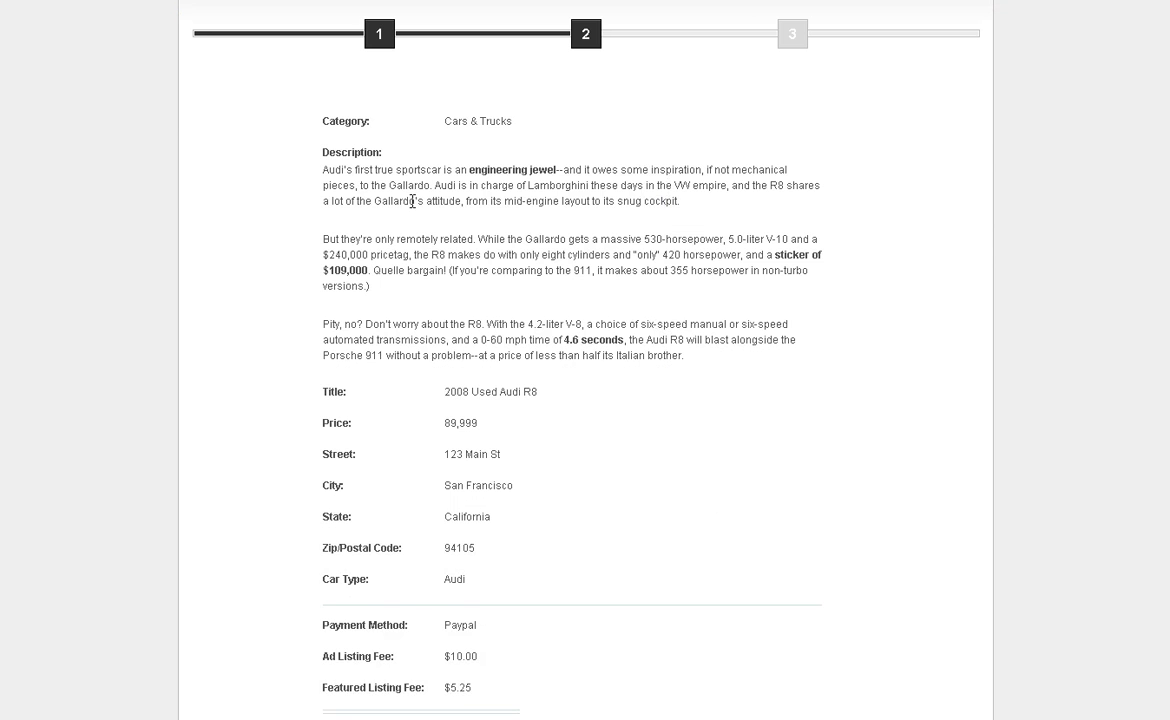
pyautogui.scroll(-3, 412, 201)
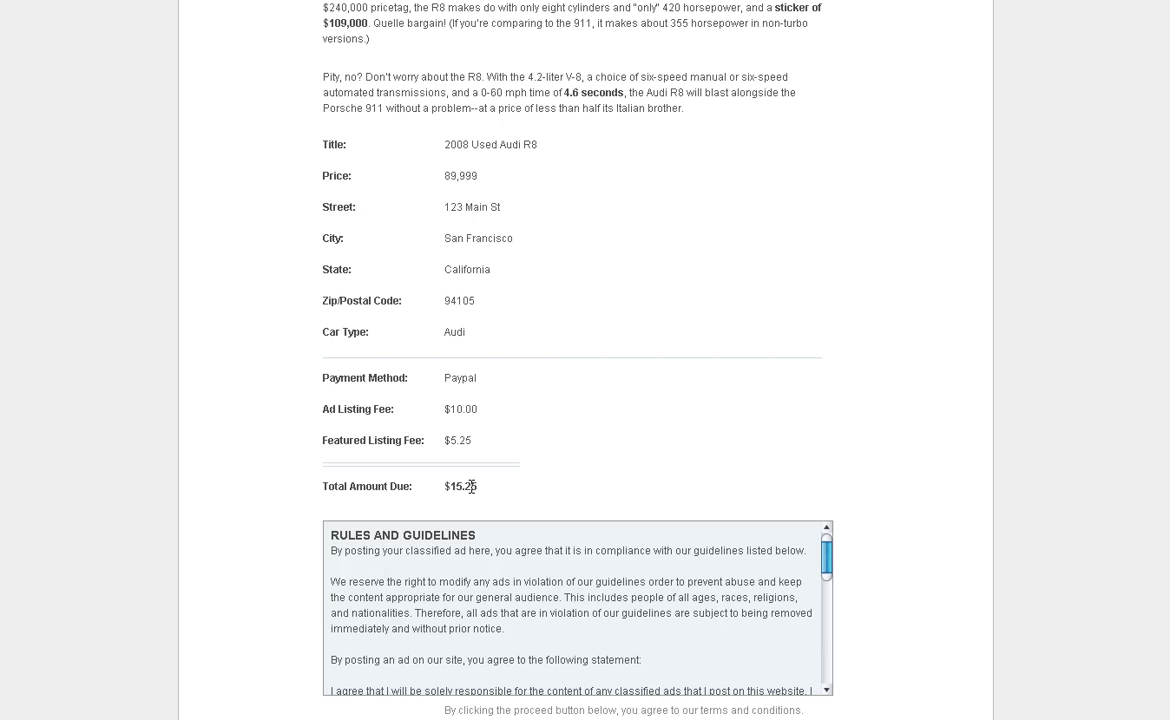
pyautogui.moveTo(473, 487); pyautogui.dragTo(443, 487)
pyautogui.click(653, 392)
pyautogui.scroll(-2, 870, 355)
pyautogui.scroll(-1, 870, 358)
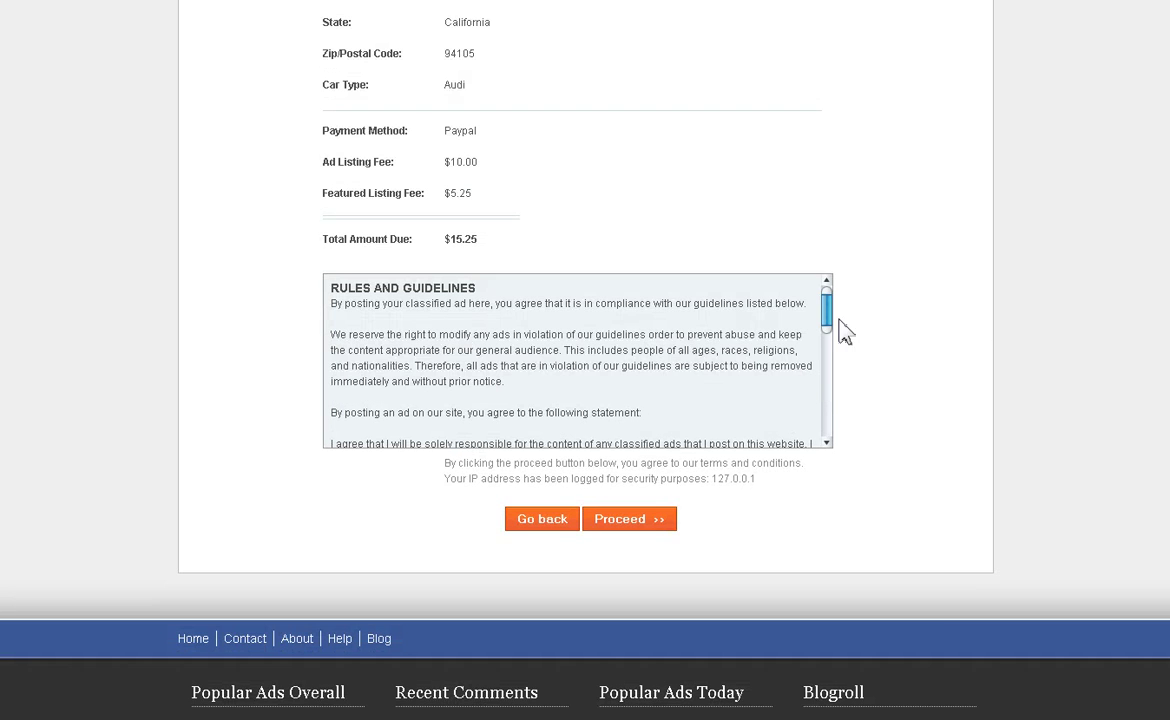
pyautogui.moveTo(826, 315)
pyautogui.mouseDown()
pyautogui.moveTo(828, 425)
pyautogui.moveTo(831, 310)
pyautogui.mouseUp()
pyautogui.moveTo(486, 479); pyautogui.dragTo(703, 480)
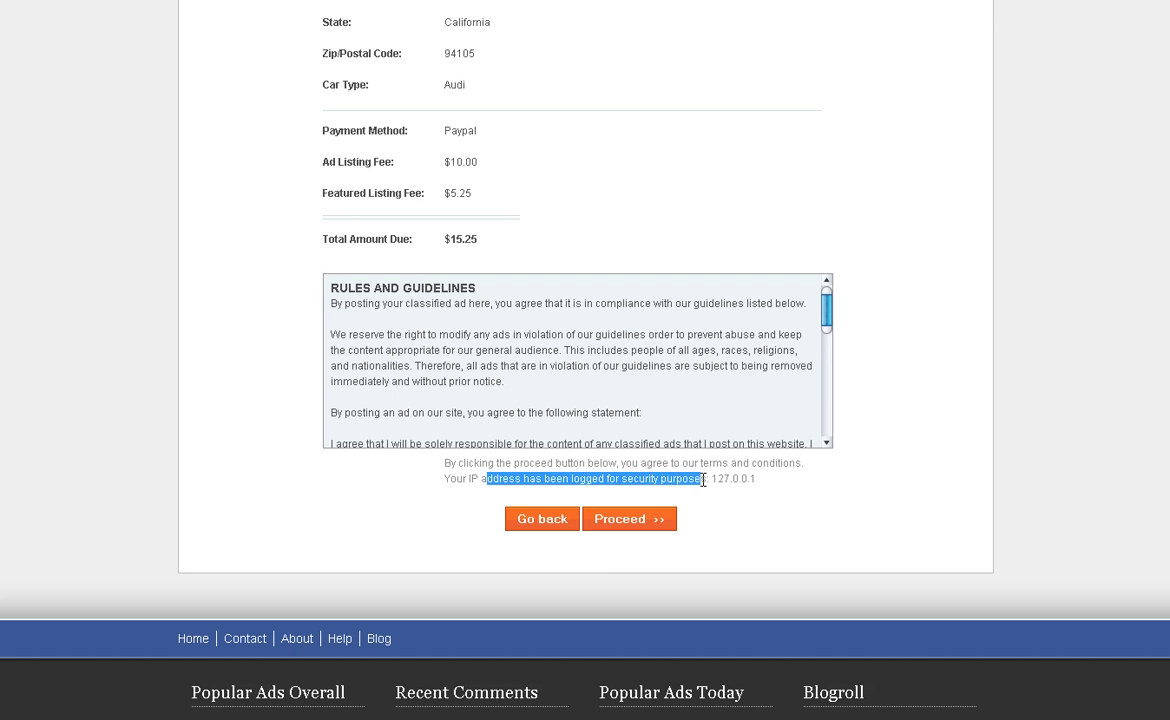
pyautogui.click(703, 480)
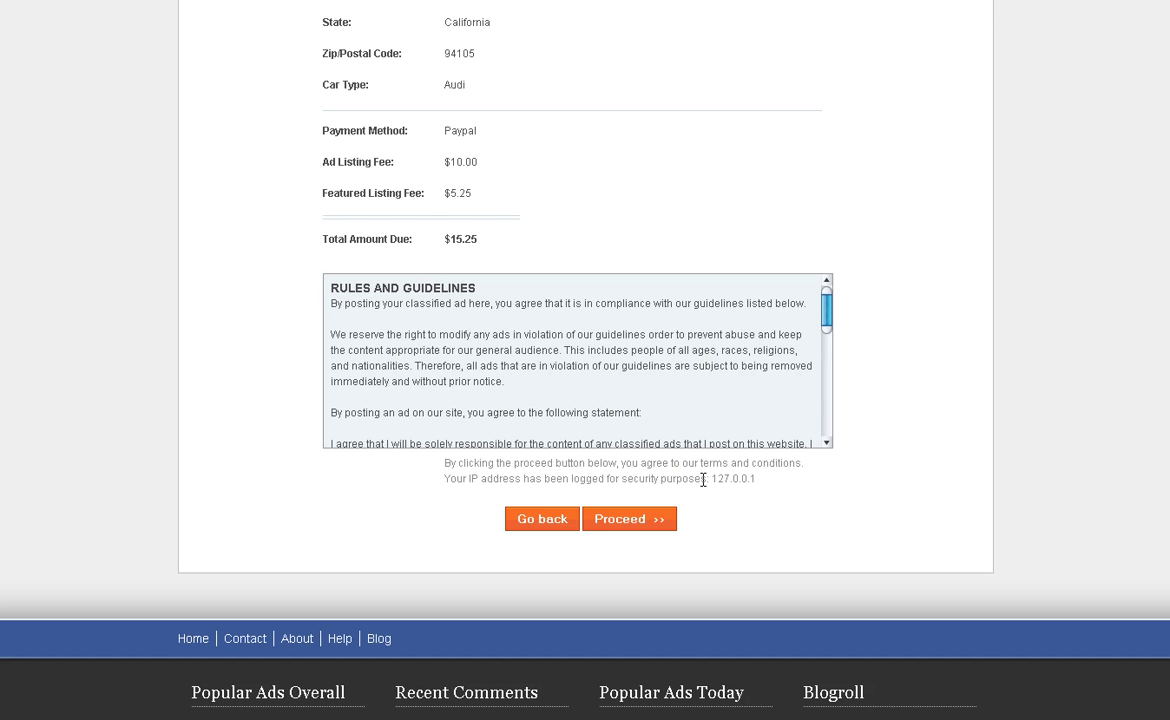
# Proceed from the reviewed listing to the Final Step payment redirect.
pyautogui.click(616, 521)
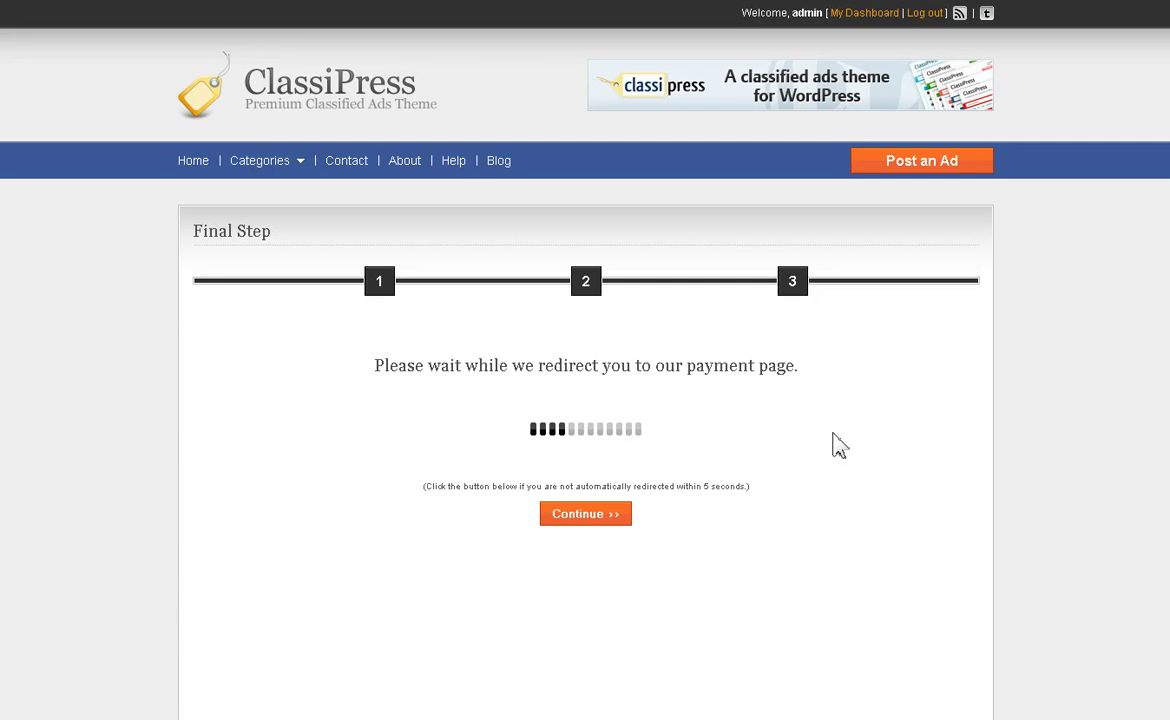
# Copy the saved test buyer e-mail from Notepad and return to the PayPal login page.
pyautogui.hotkey('alt', 'Tab')
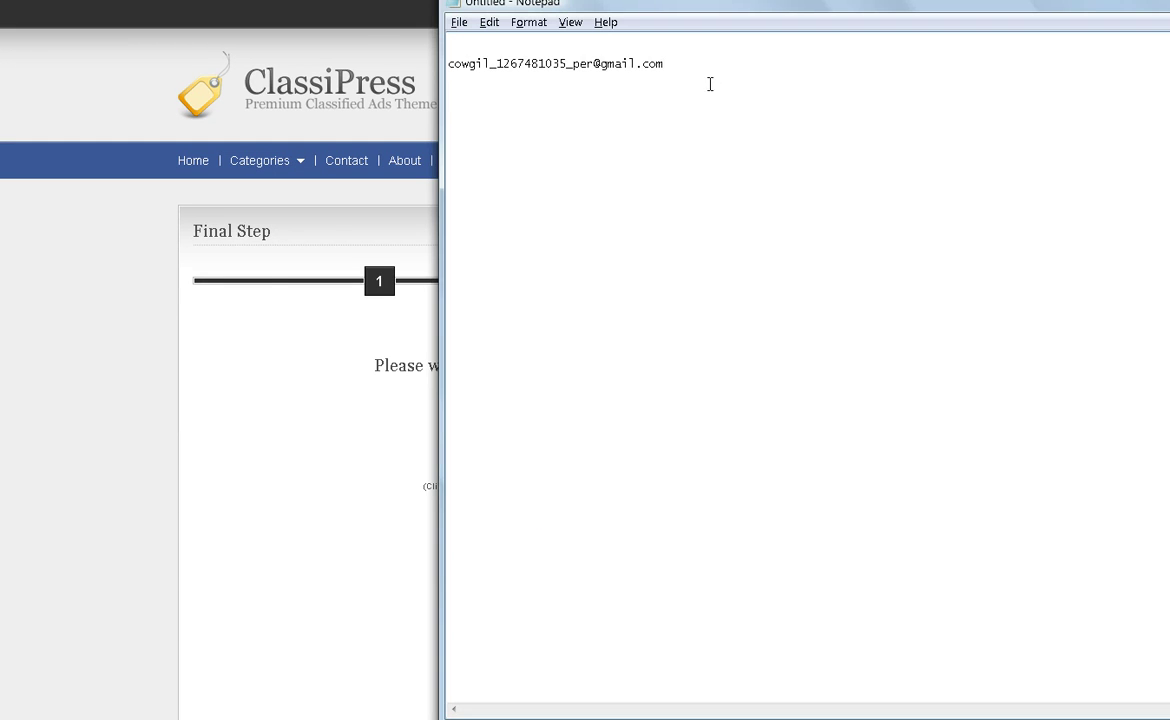
pyautogui.moveTo(710, 84); pyautogui.dragTo(450, 52)
pyautogui.click(615, 49)
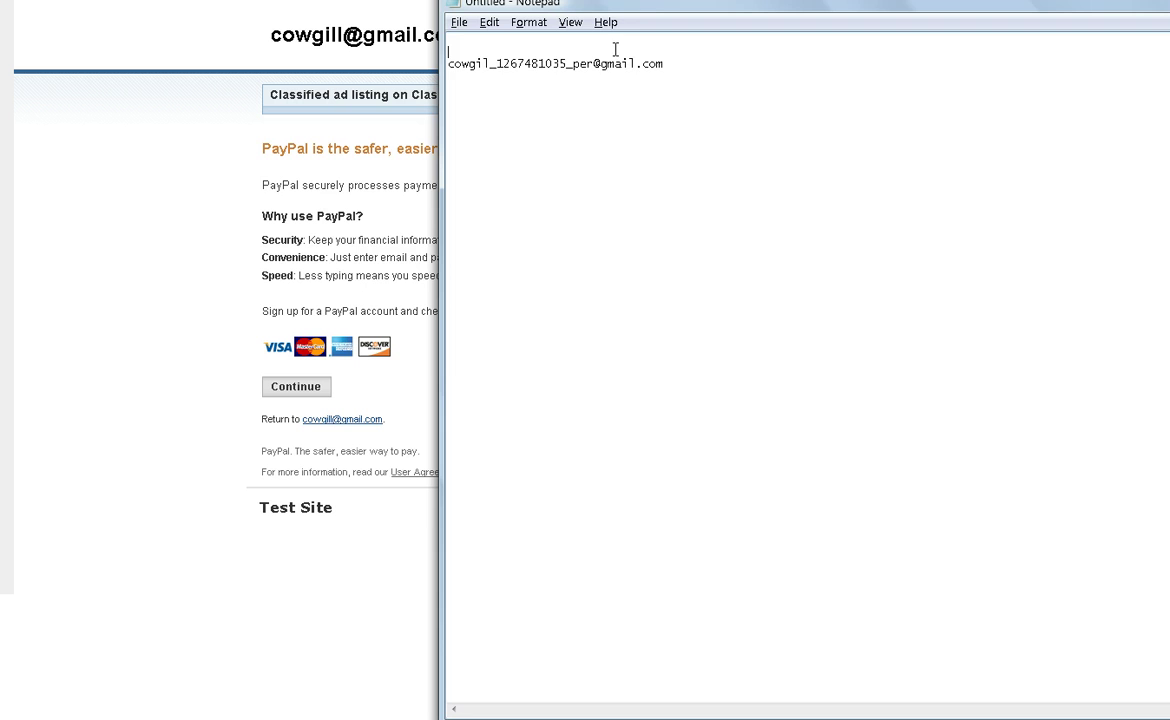
pyautogui.hotkey('ctrl', 'a')
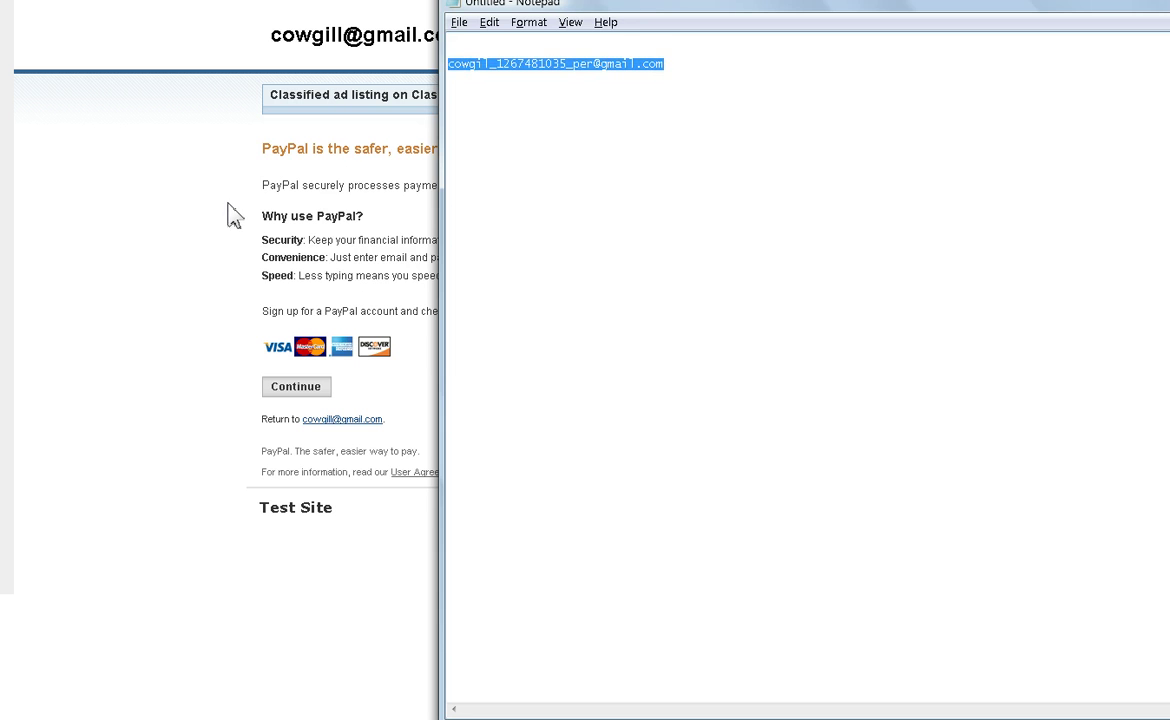
pyautogui.click(215, 198)
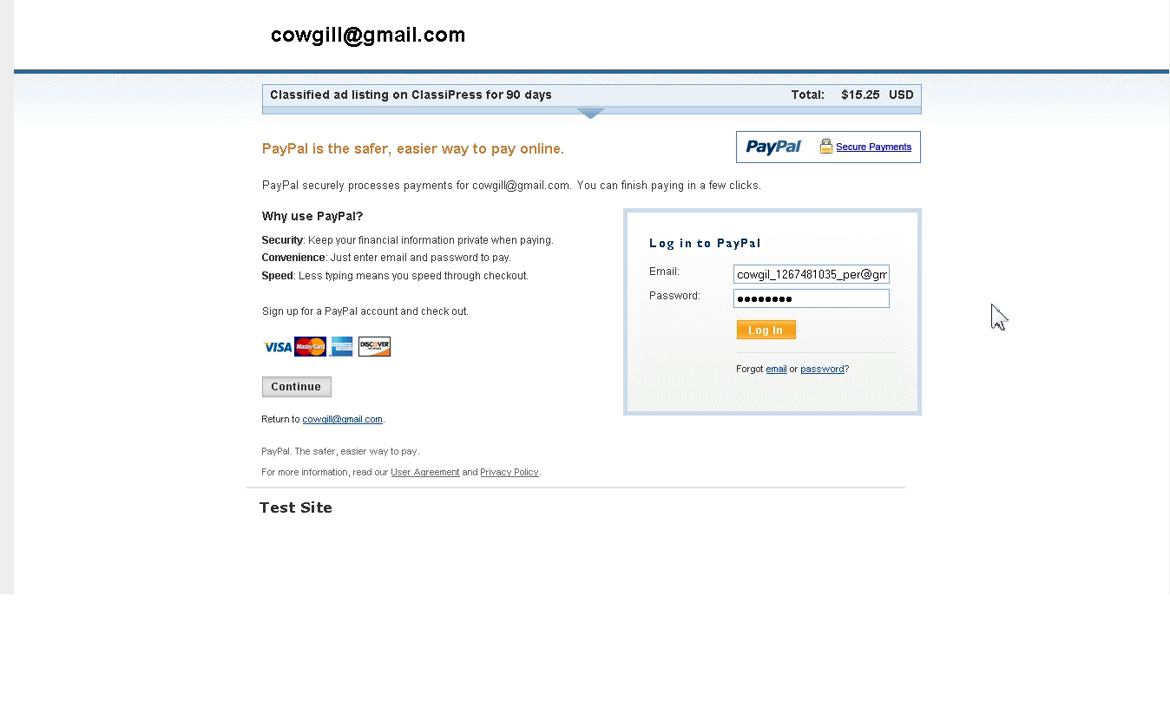
# Expand the order summary and log in to PayPal as the test buyer.
pyautogui.click(591, 113)
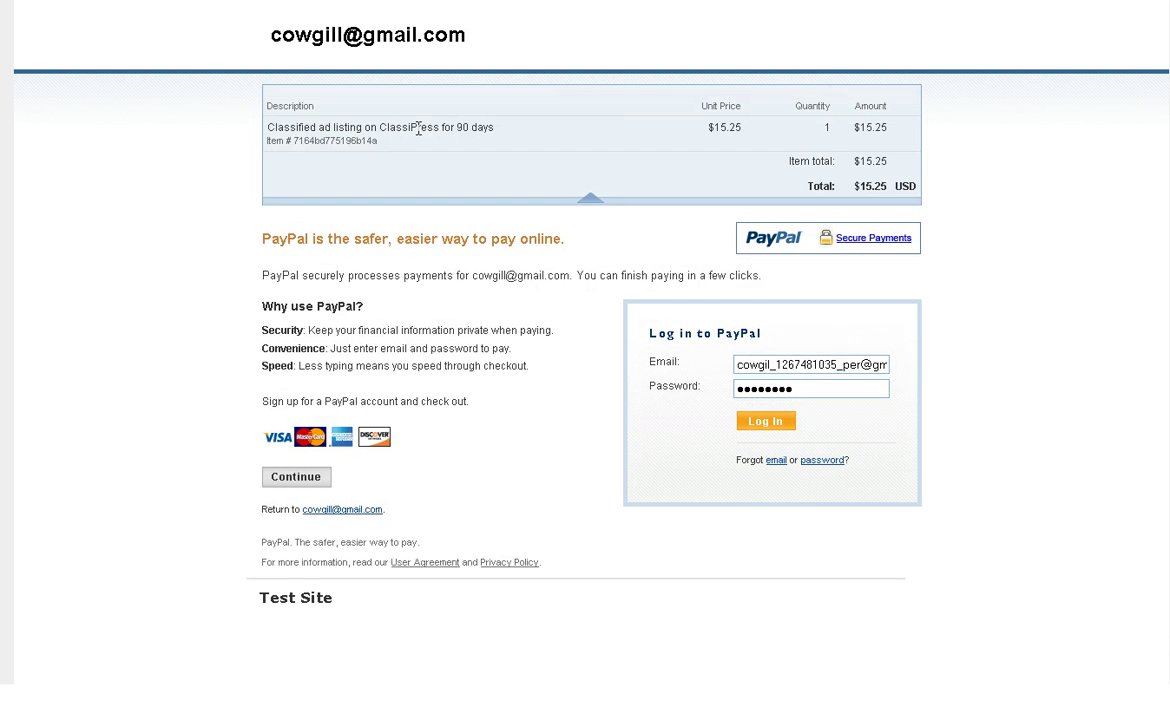
pyautogui.click(765, 421)
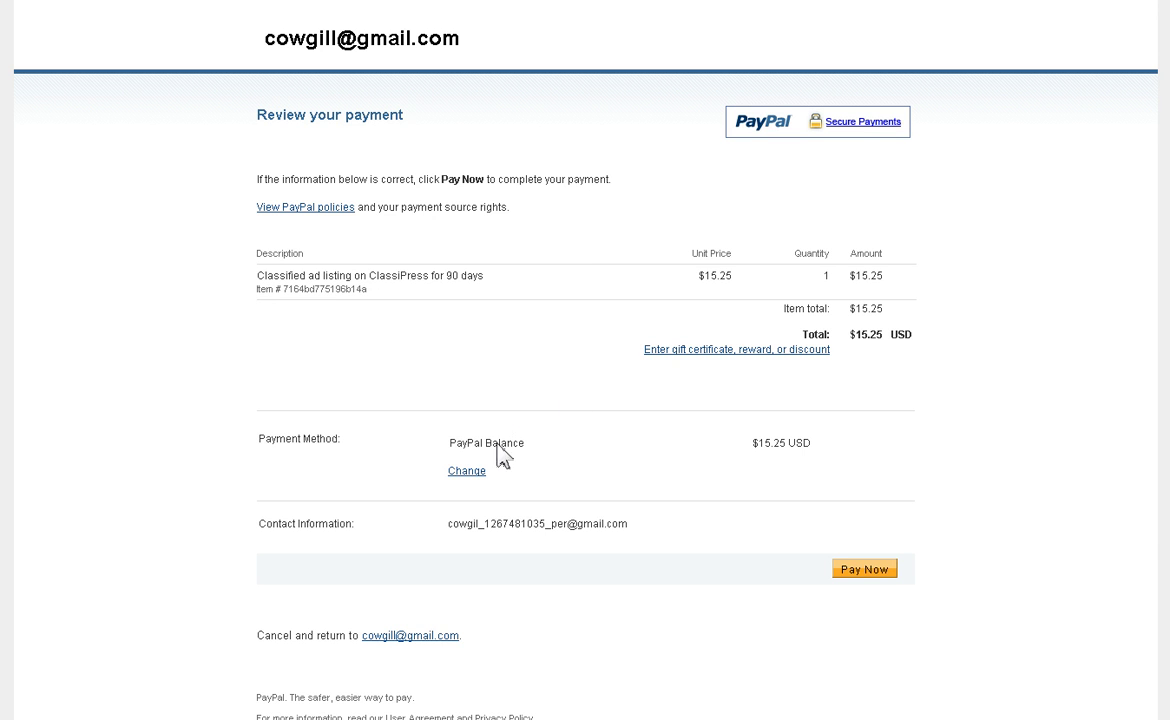
# Pay the $15.25 and return to ClassiPress, confirming the send-information warning.
pyautogui.click(862, 571)
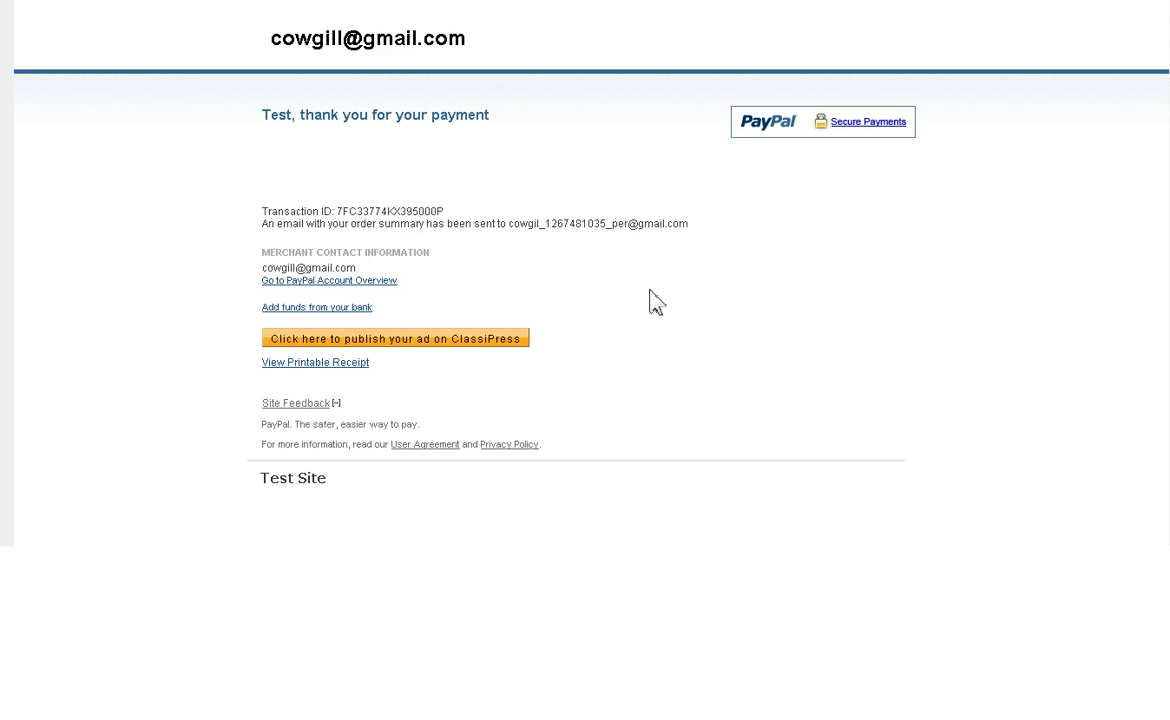
pyautogui.click(390, 344)
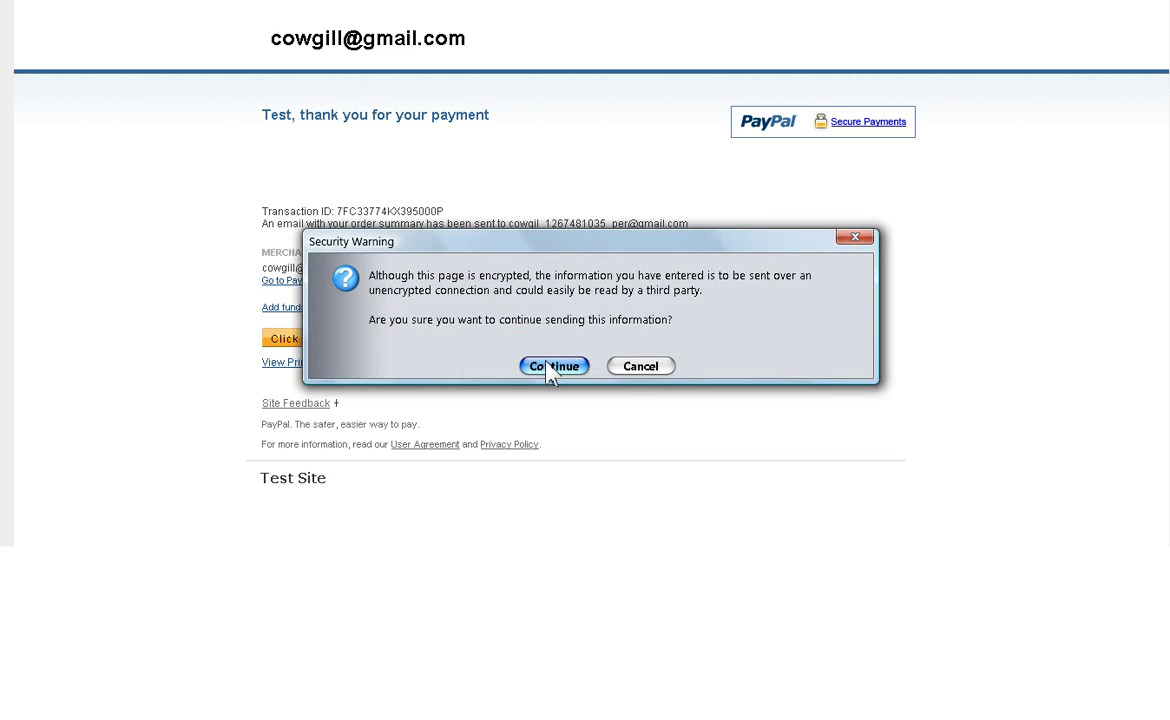
pyautogui.click(548, 366)
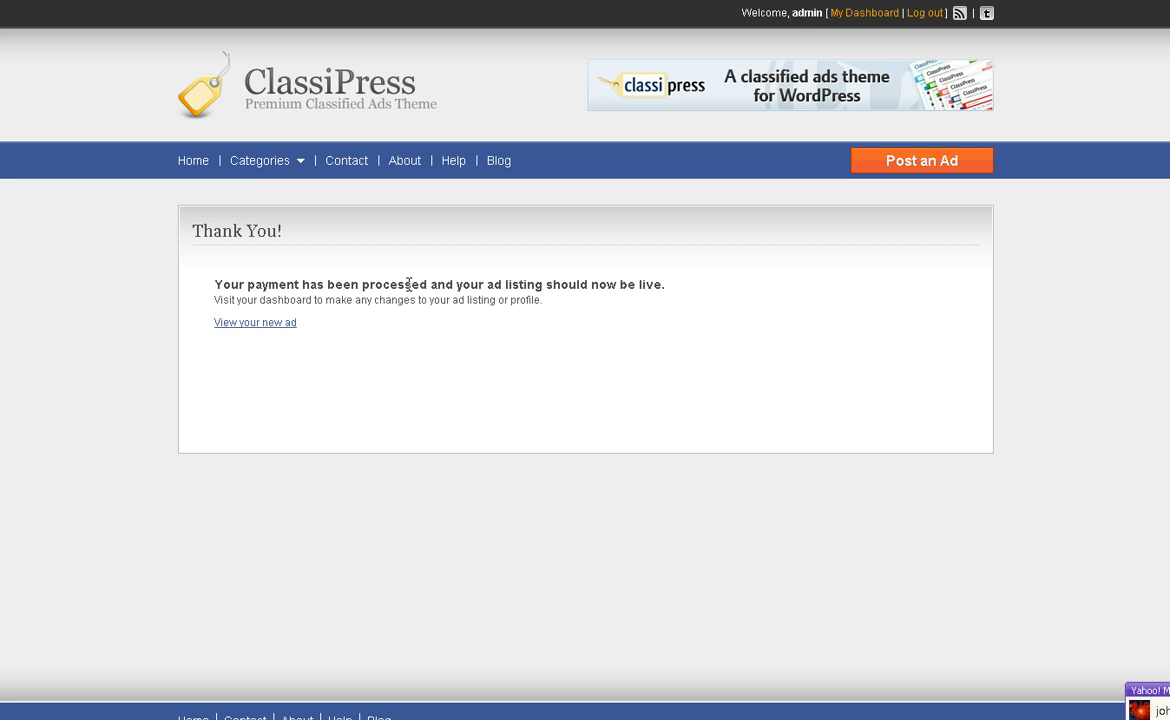
# View the new Audi R8 ad, browsing its photo lightbox, Contact form and location map.
pyautogui.click(252, 323)
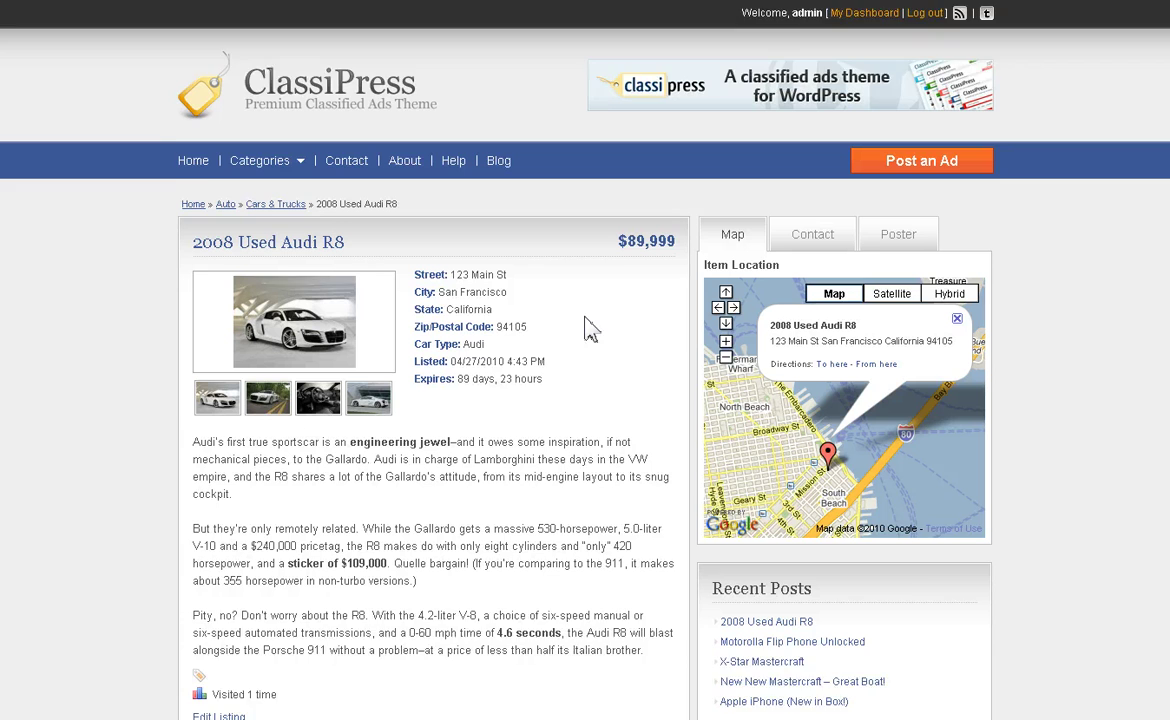
pyautogui.scroll(-2, 589, 329)
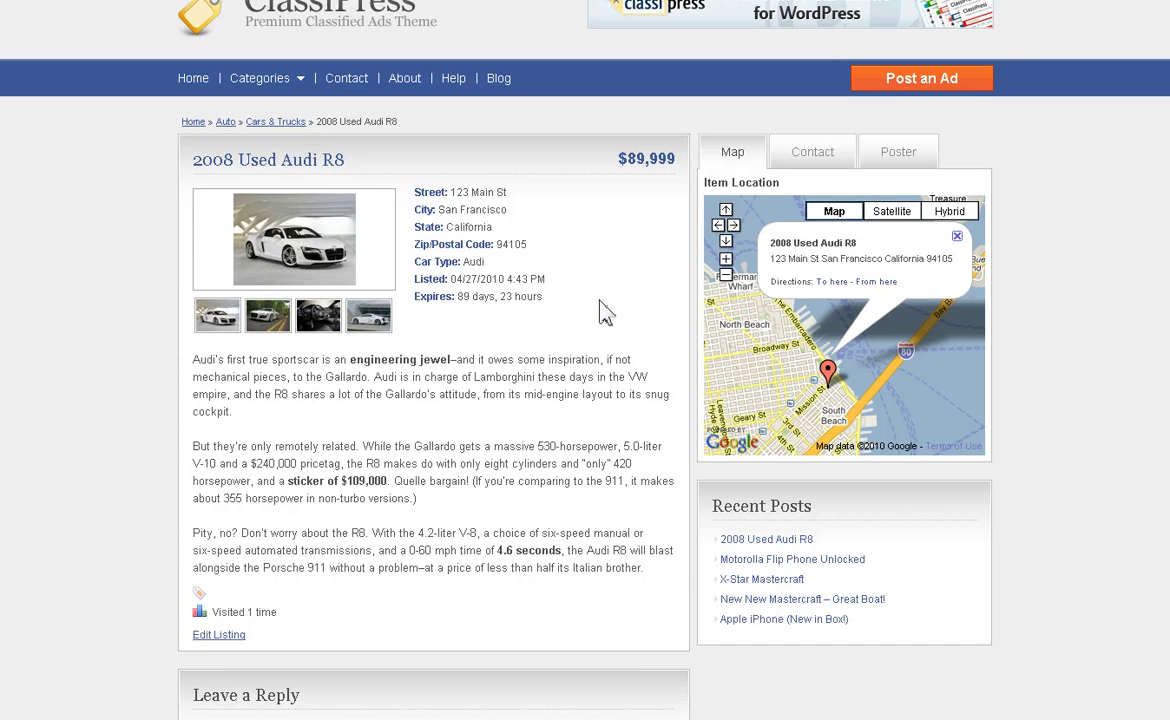
pyautogui.click(212, 310)
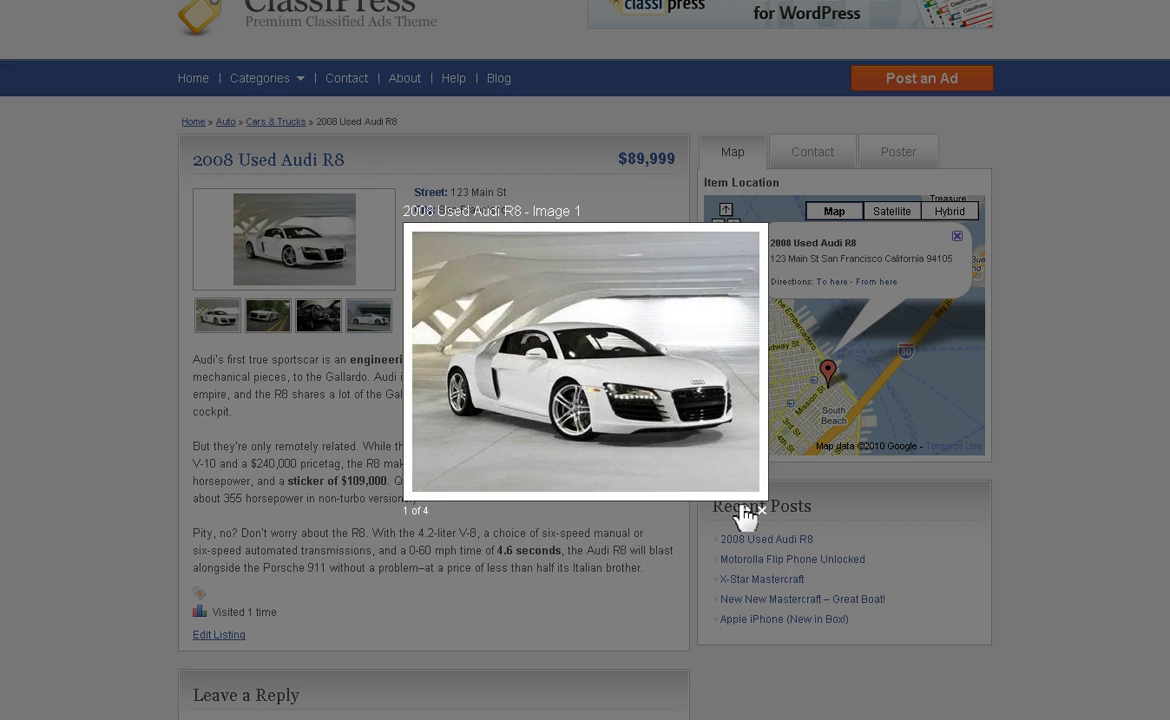
pyautogui.click(744, 511)
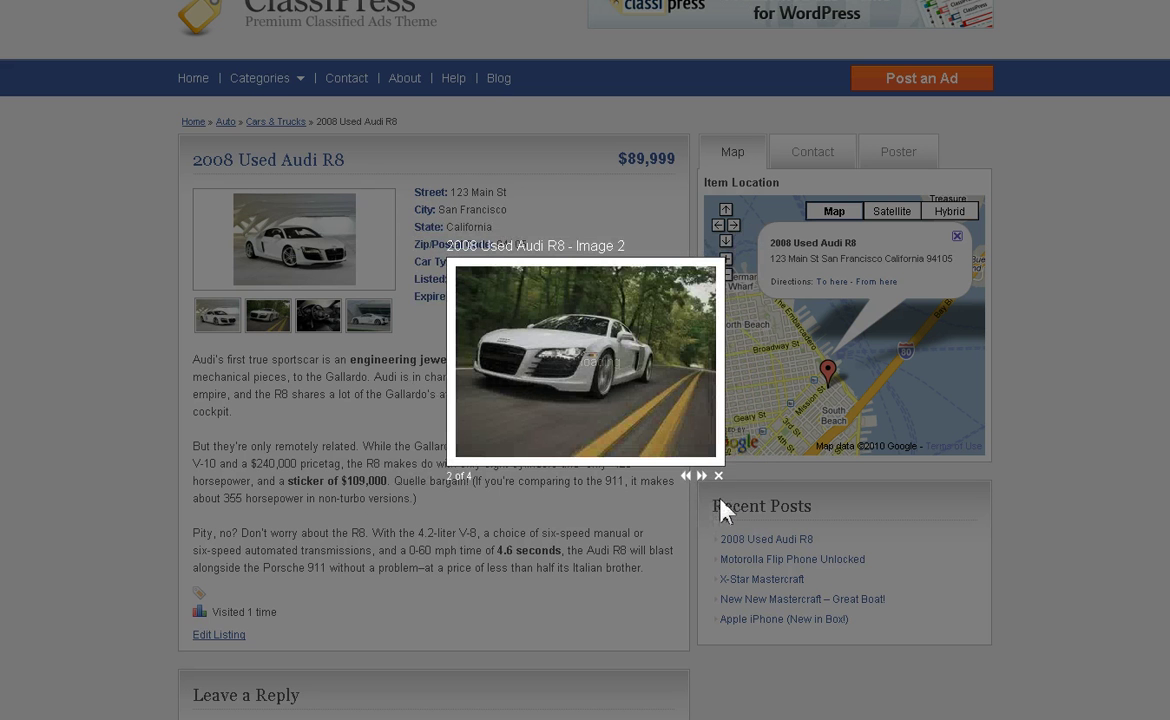
pyautogui.click(719, 480)
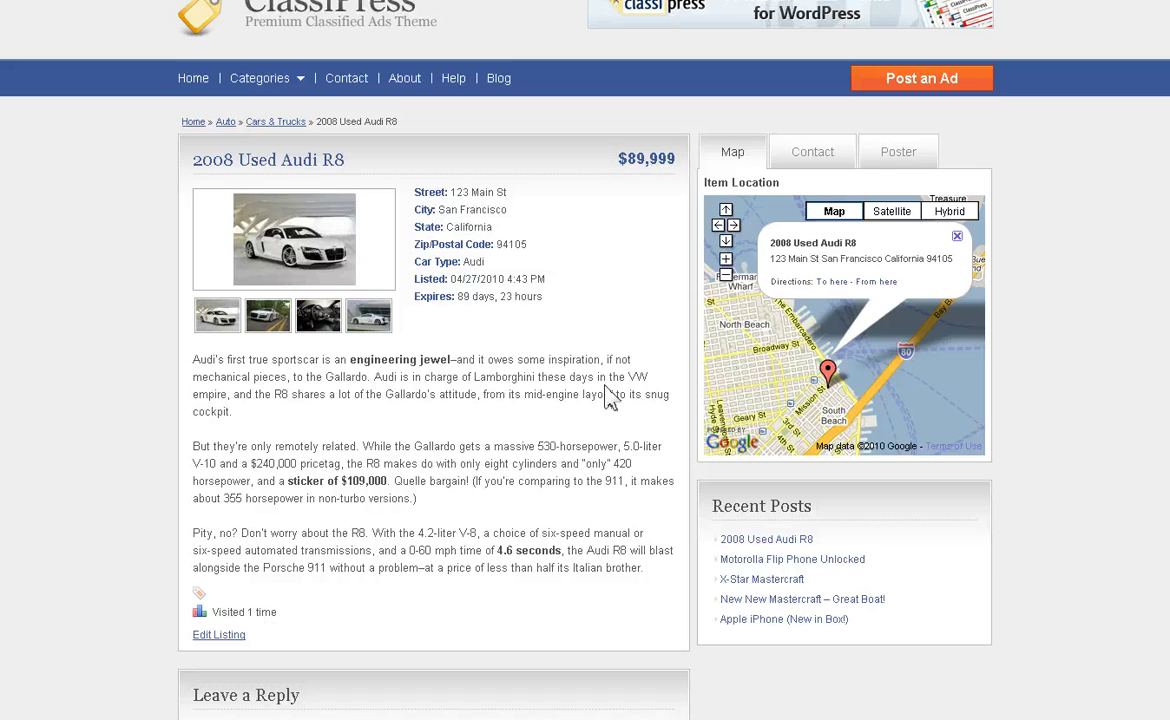
pyautogui.click(822, 158)
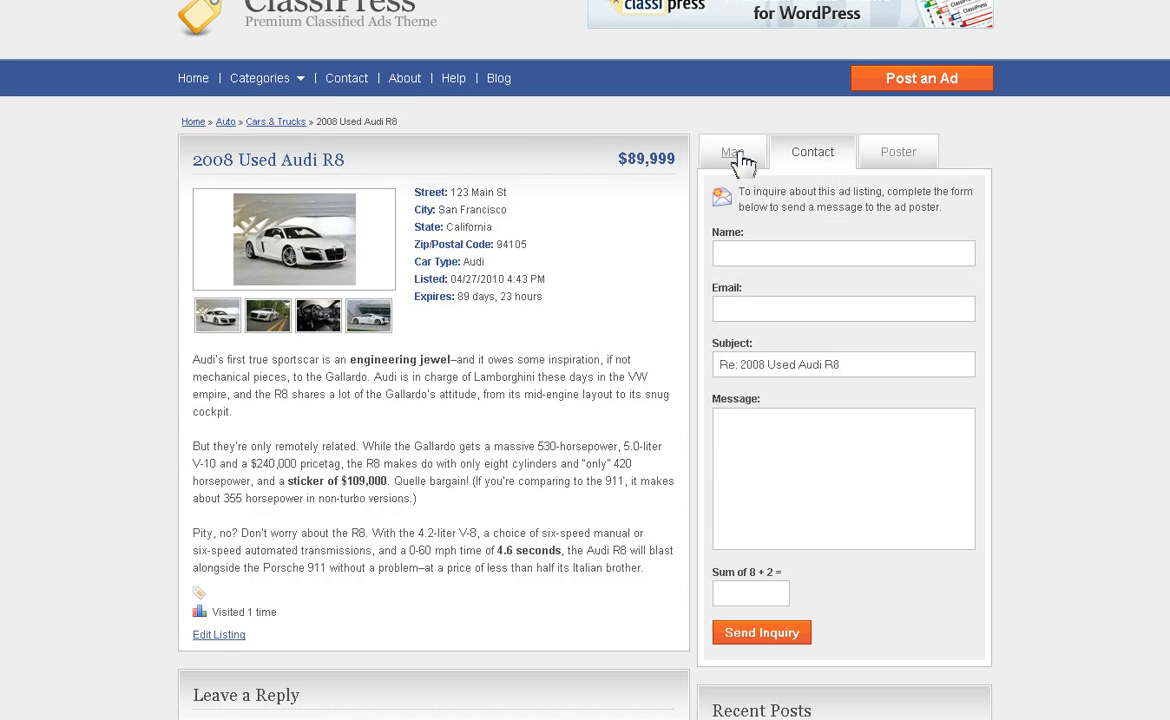
pyautogui.click(733, 155)
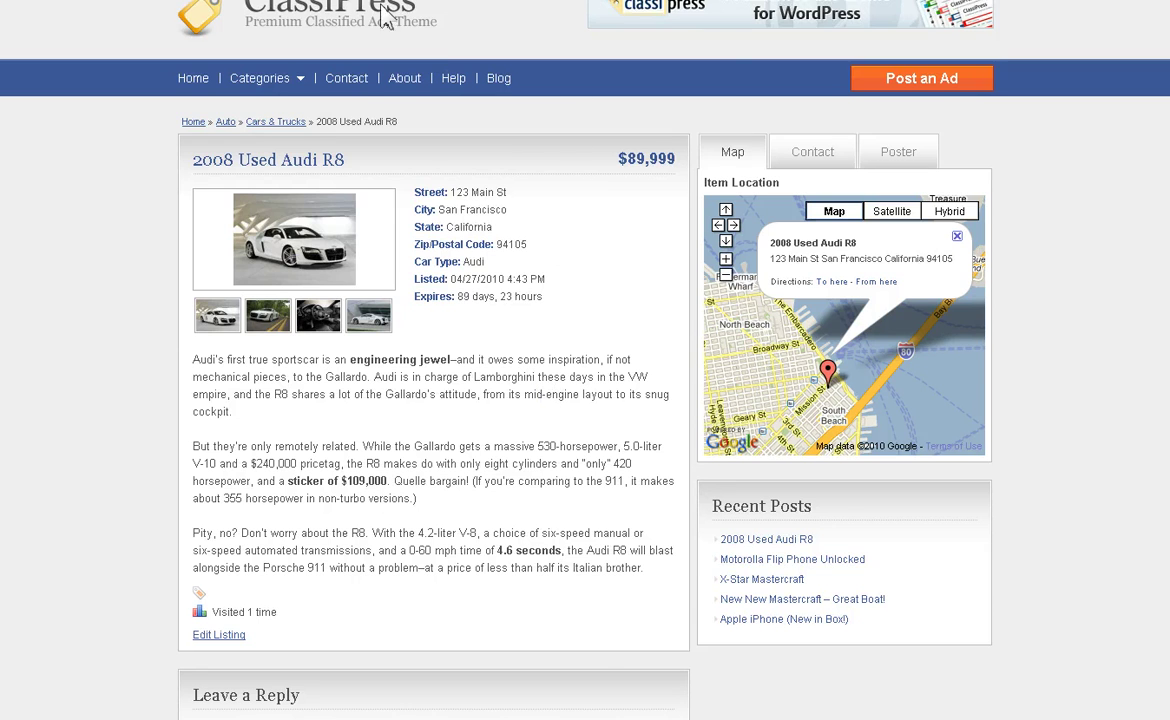
# From My Dashboard, open the Audi R8 ad's Edit Your Ad form and scroll through its details and images.
pyautogui.scroll(2, 575, 242)
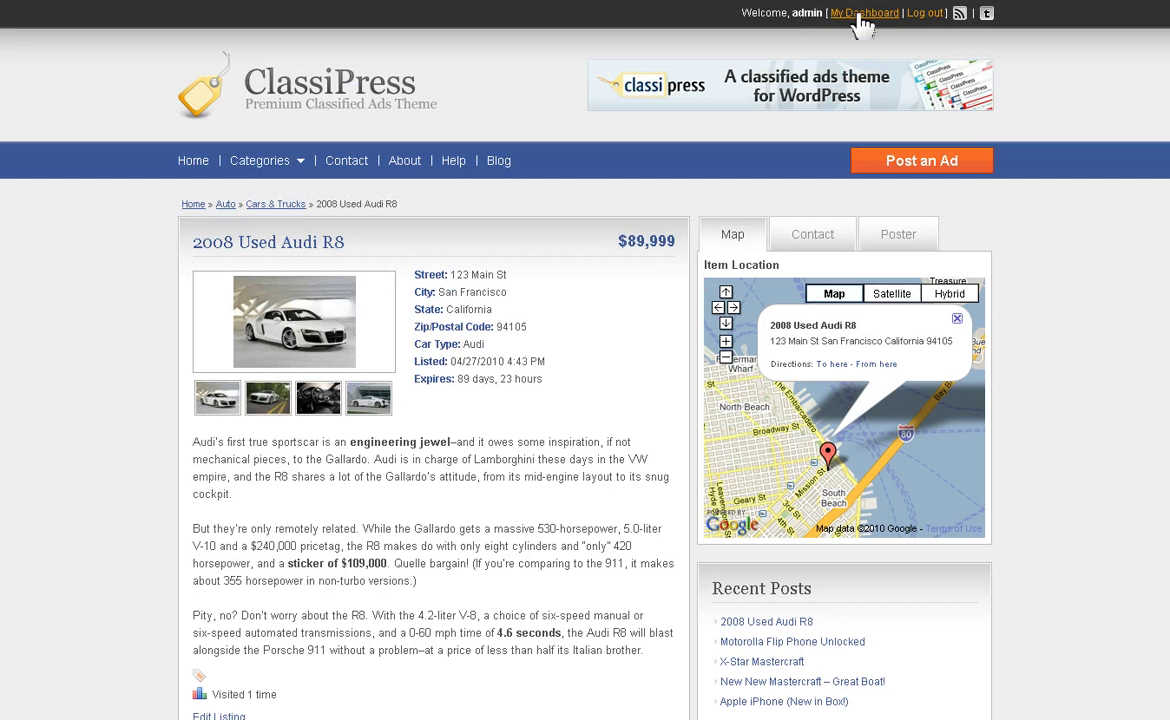
pyautogui.click(860, 14)
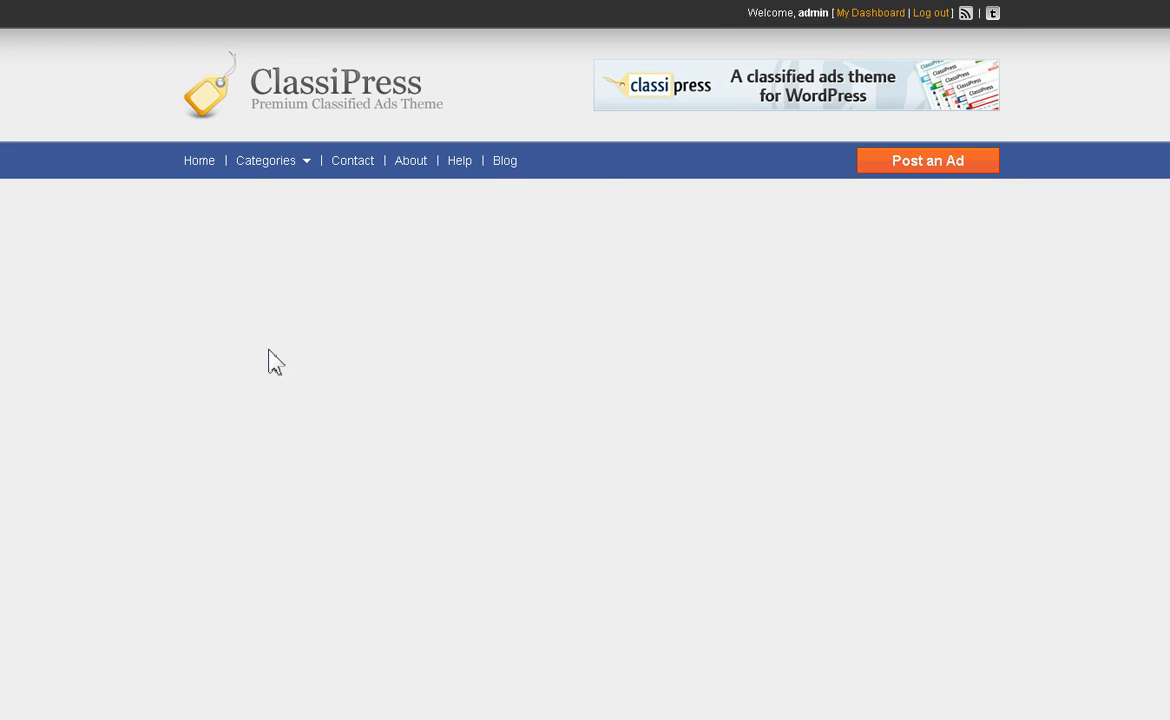
pyautogui.scroll(-3, 157, 380)
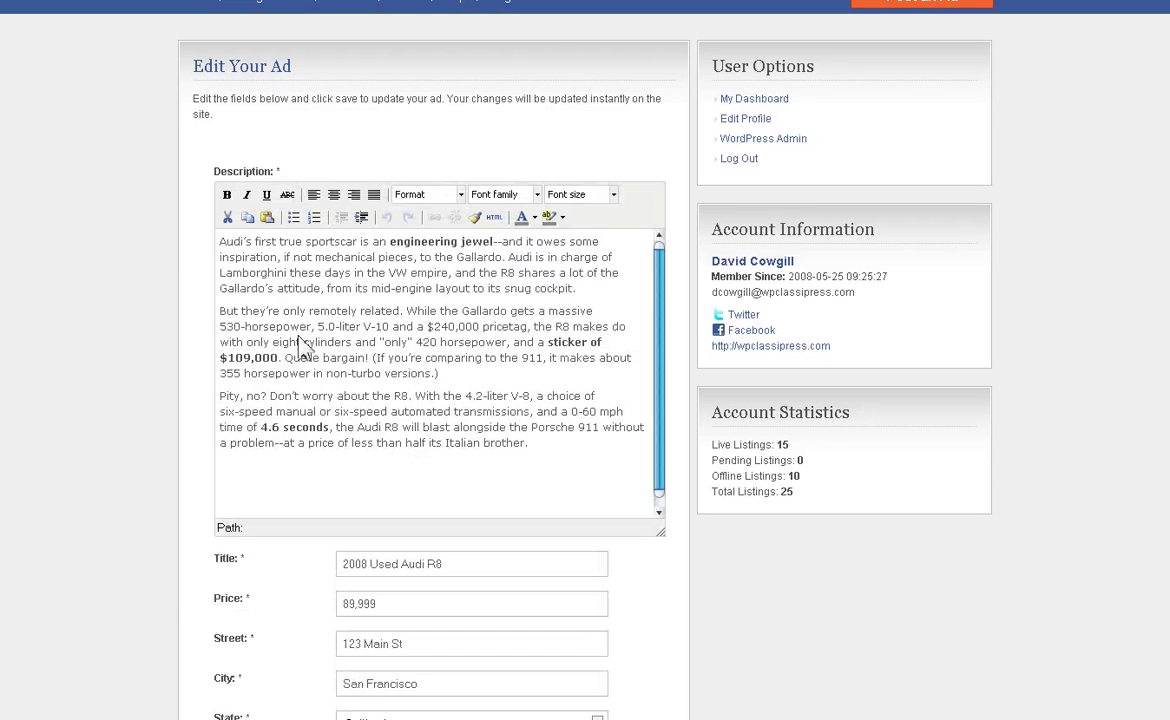
pyautogui.scroll(-6, 150, 300)
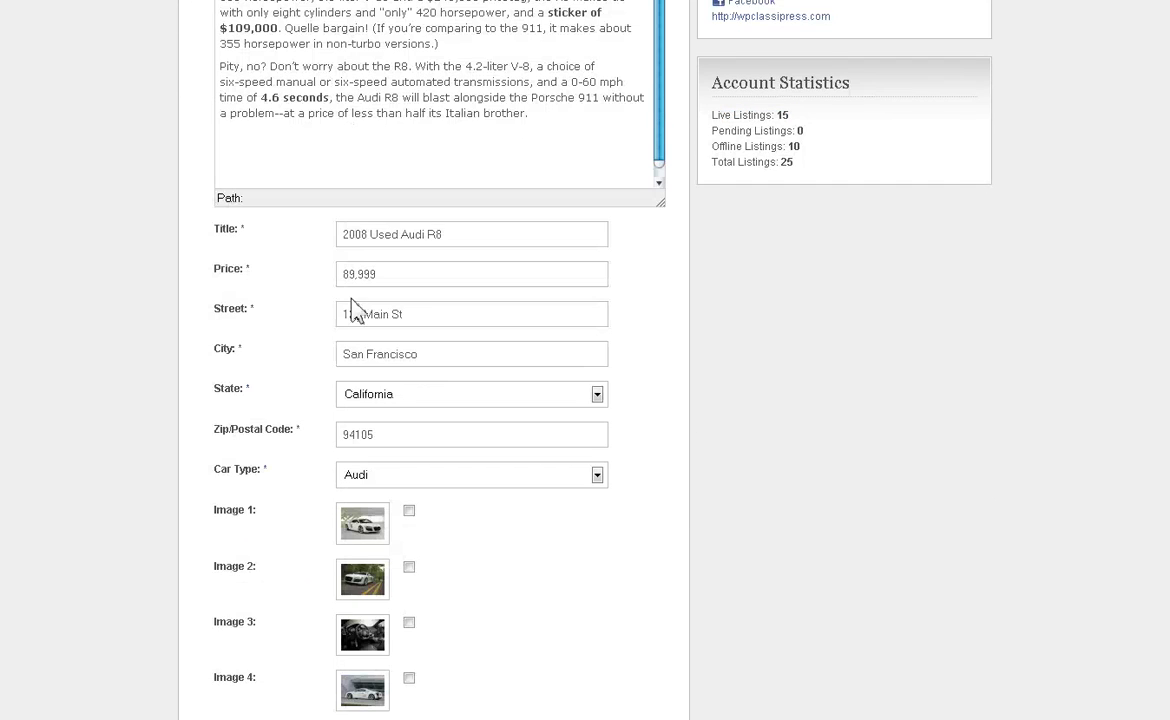
pyautogui.scroll(-5, 300, 430)
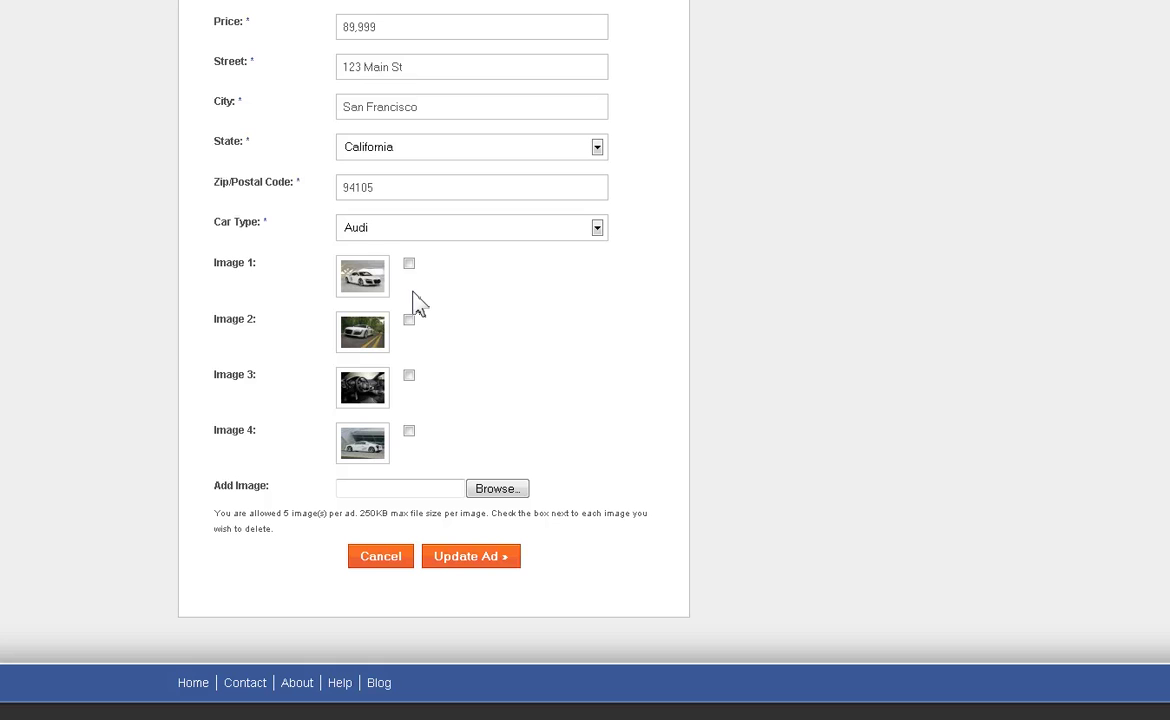
# Cancel the ad edit and list WordPress posts showing the published 2008 Used Audi R8.
pyautogui.click(381, 557)
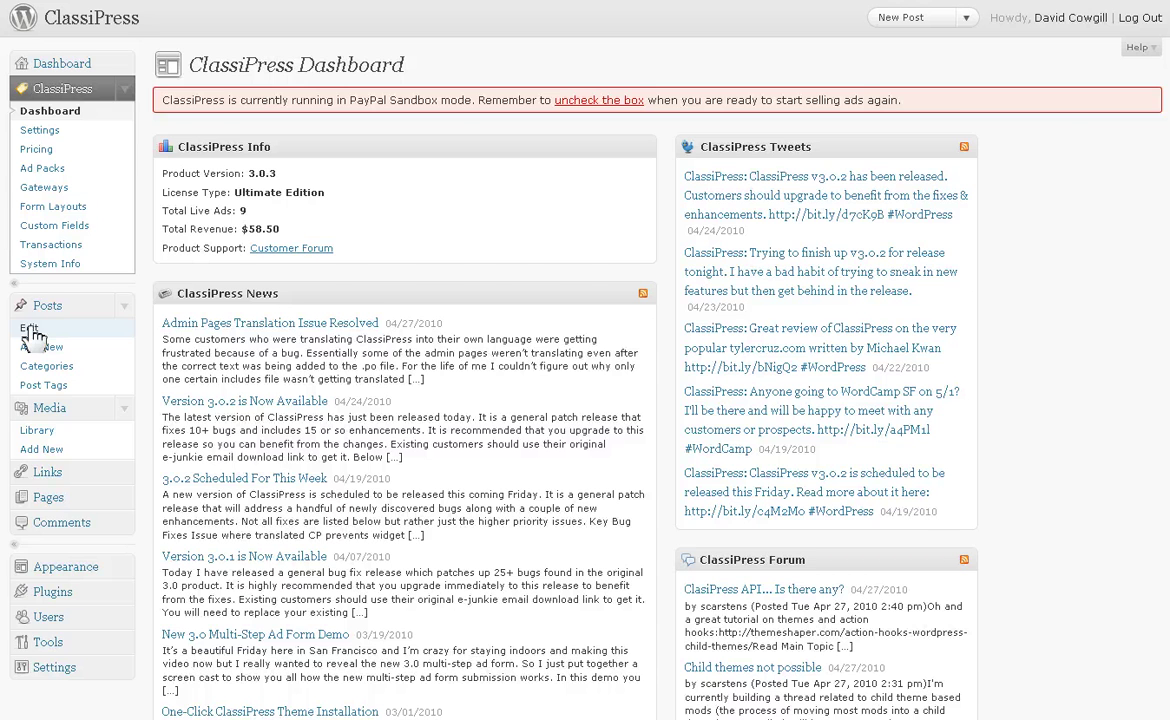
pyautogui.click(30, 329)
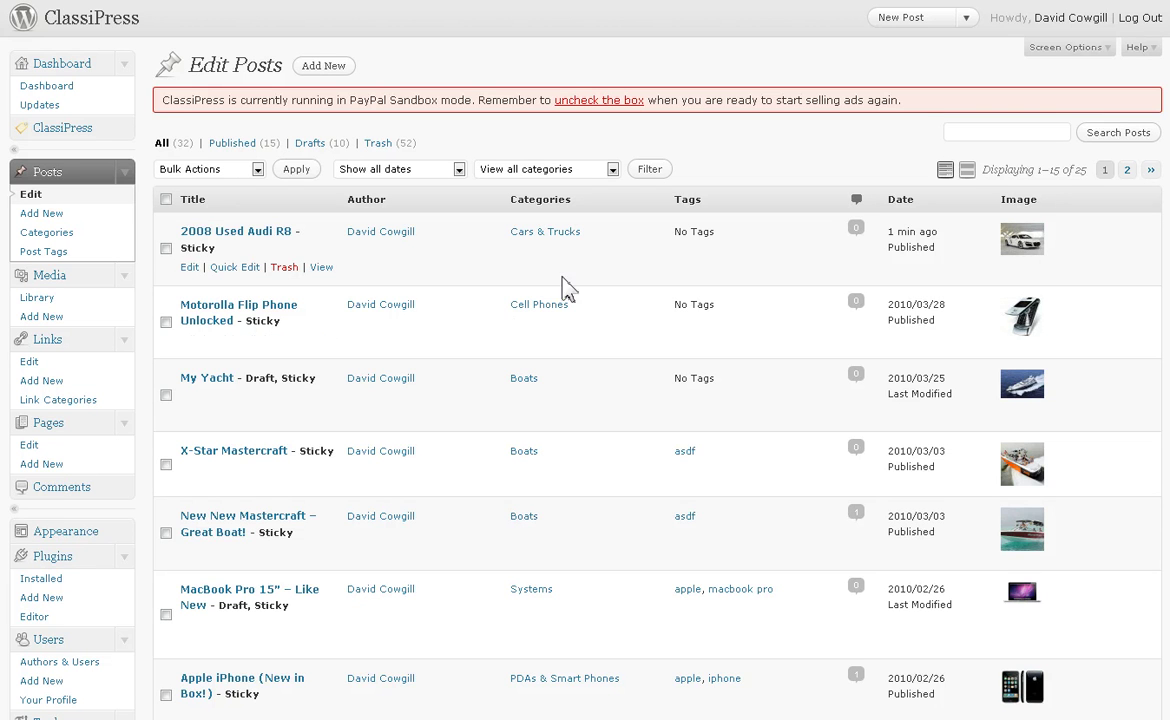
# Open Media > Library to see the four Audi photos attached to 2008 Used Audi R8.
pyautogui.click(38, 298)
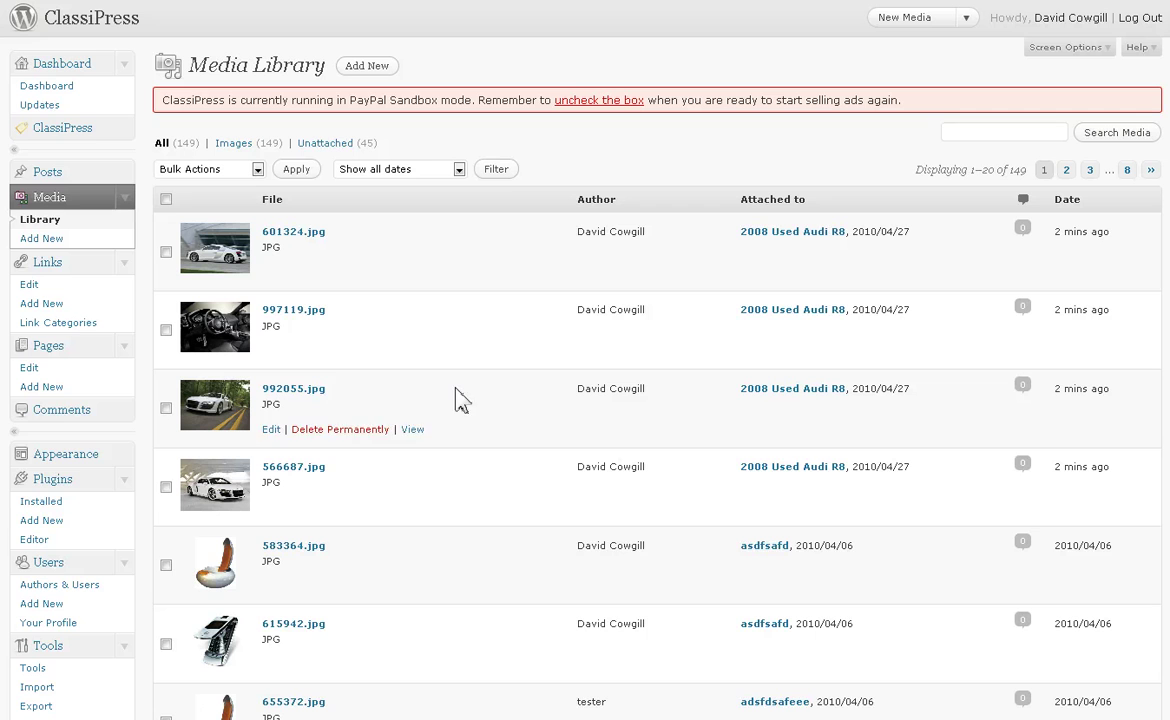
# Open ClassiPress > Dashboard and highlight the $73.75 total revenue figure.
pyautogui.click(125, 129)
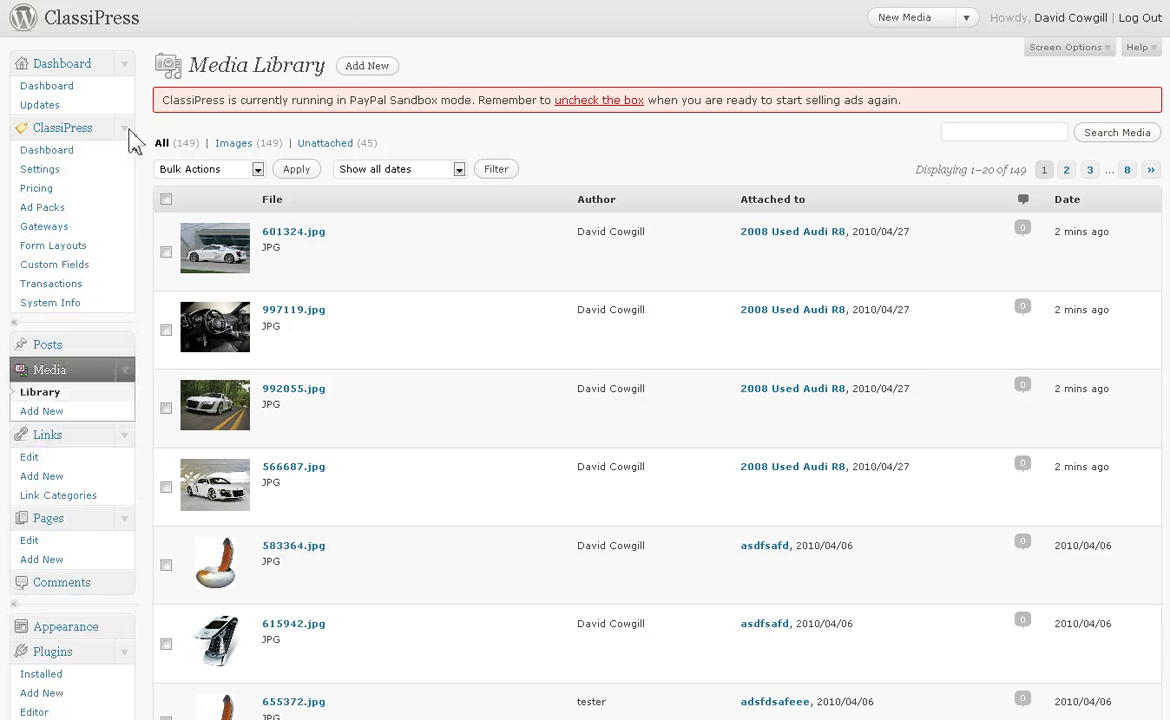
pyautogui.click(56, 155)
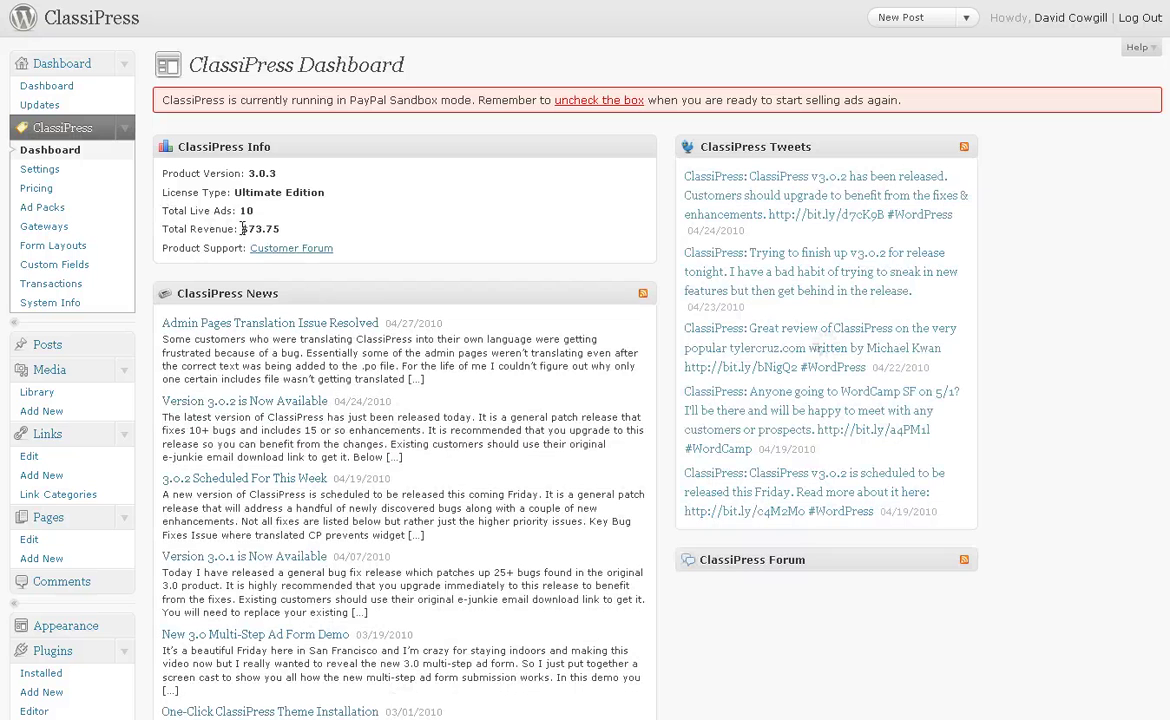
pyautogui.moveTo(241, 229); pyautogui.dragTo(281, 229)
pyautogui.click(260, 207)
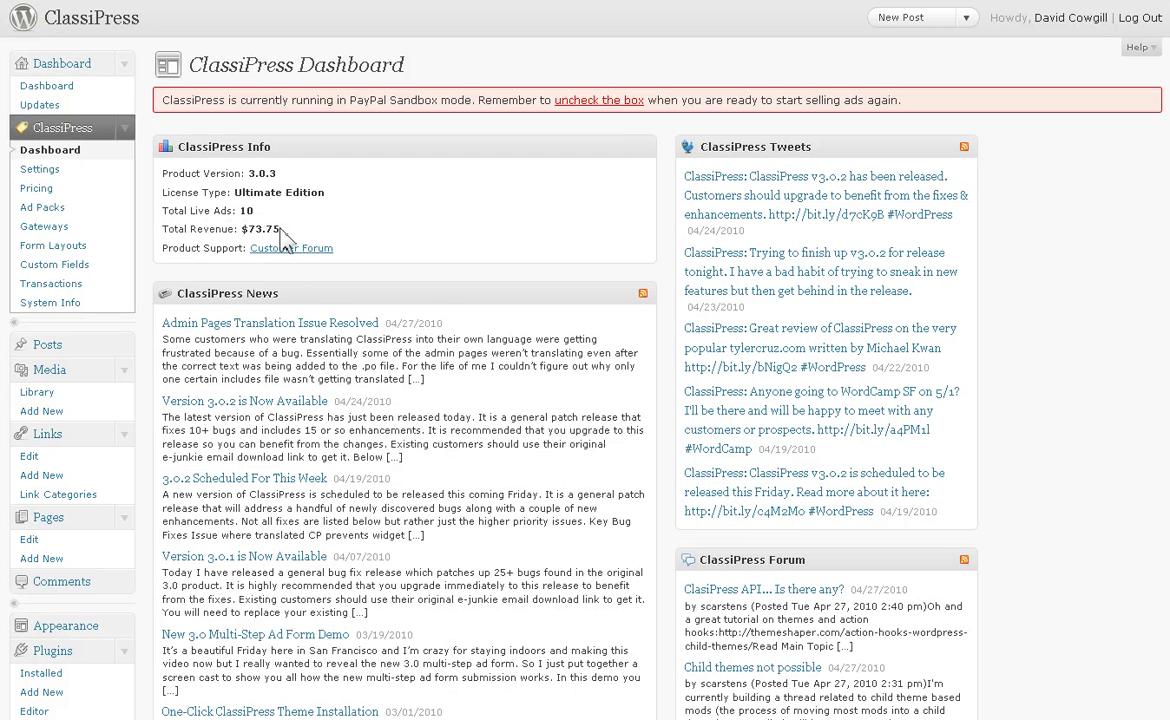
# View the Order Transactions table and check the 2008 Used Audi R8 order: 15.25 USD, 90 days, Pending.
pyautogui.click(57, 288)
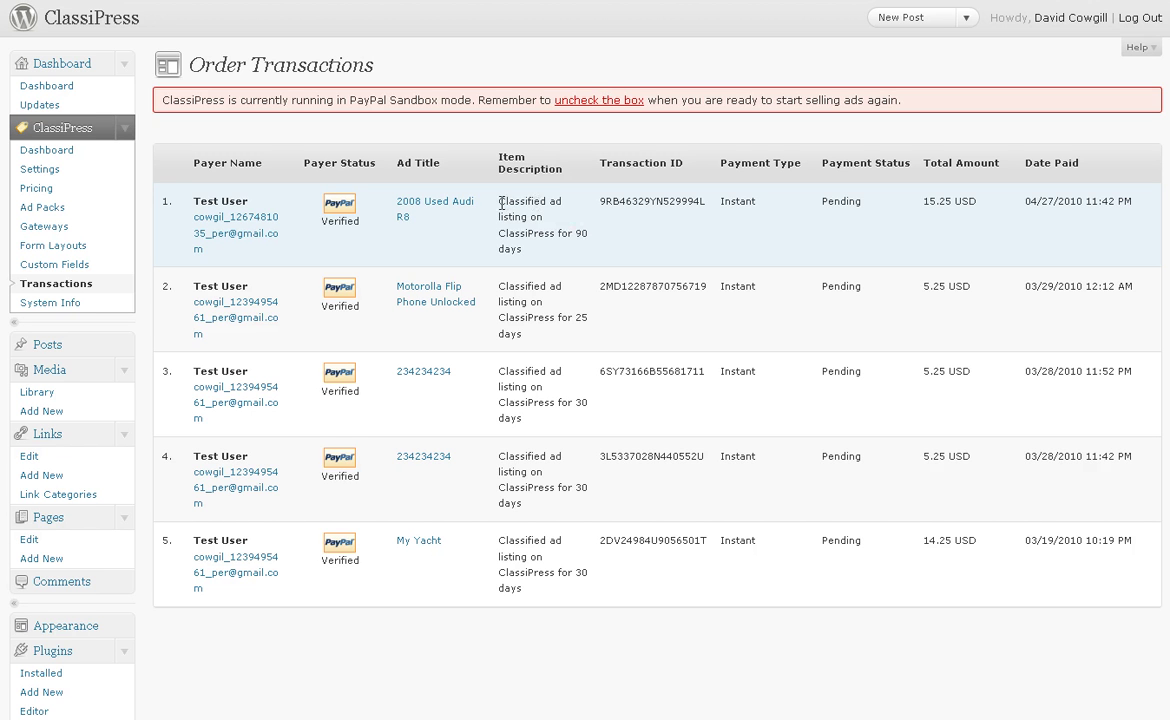
pyautogui.moveTo(501, 203); pyautogui.dragTo(520, 247)
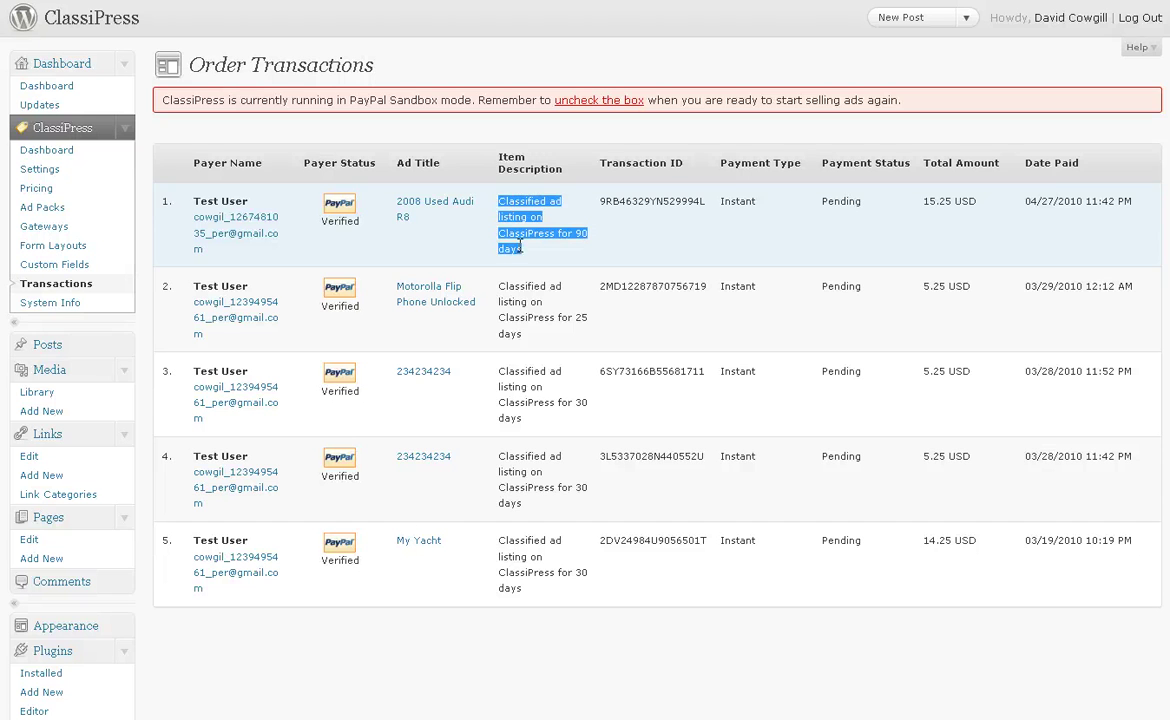
pyautogui.click(520, 247)
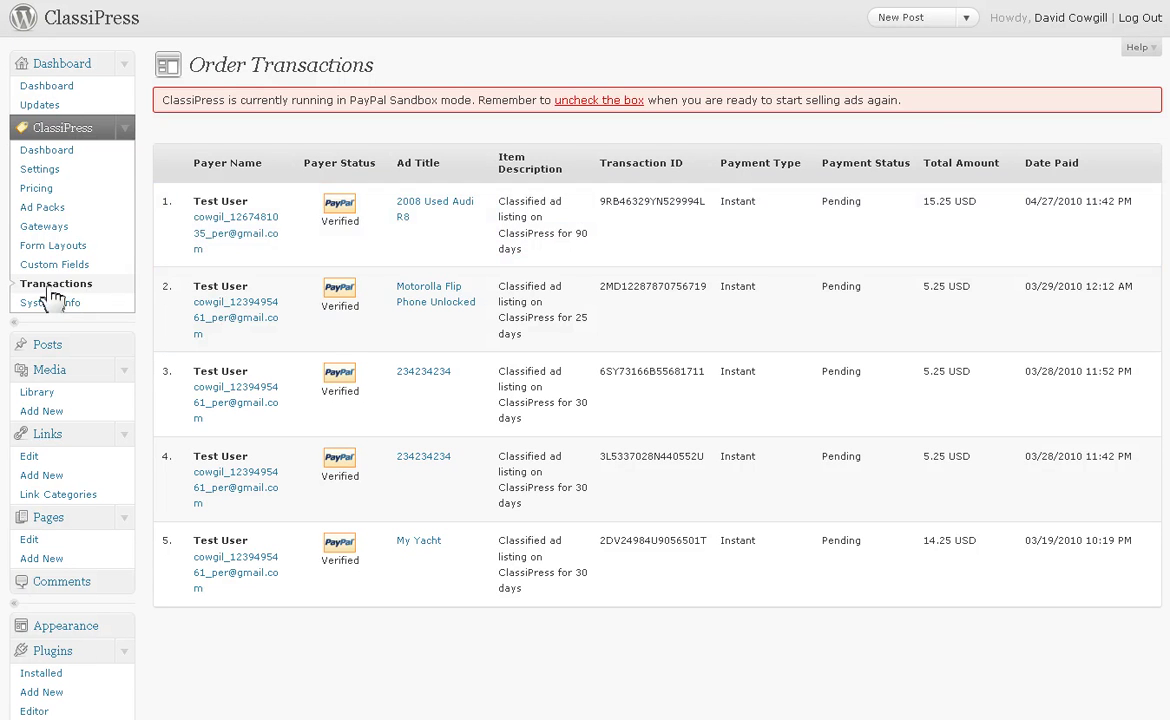